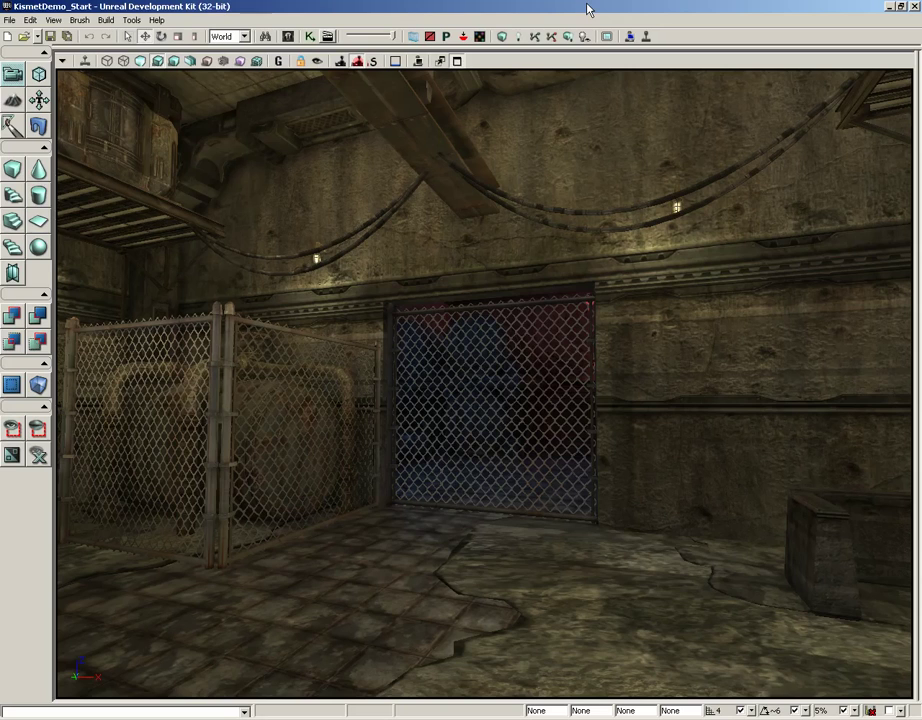
# - Select the chain-link gate in the doorway and locate its static mesh in the Content Browser
pyautogui.moveTo(529, 385); pyautogui.dragTo(432, 298)
pyautogui.click(379, 232)
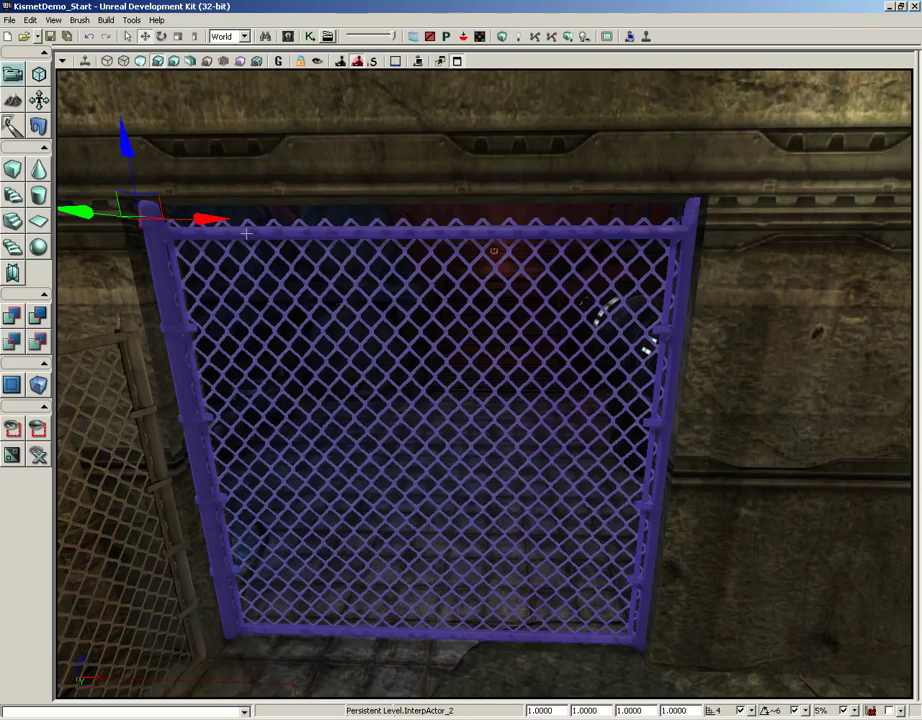
pyautogui.moveTo(197, 217); pyautogui.dragTo(219, 215)
pyautogui.rightClick(299, 234)
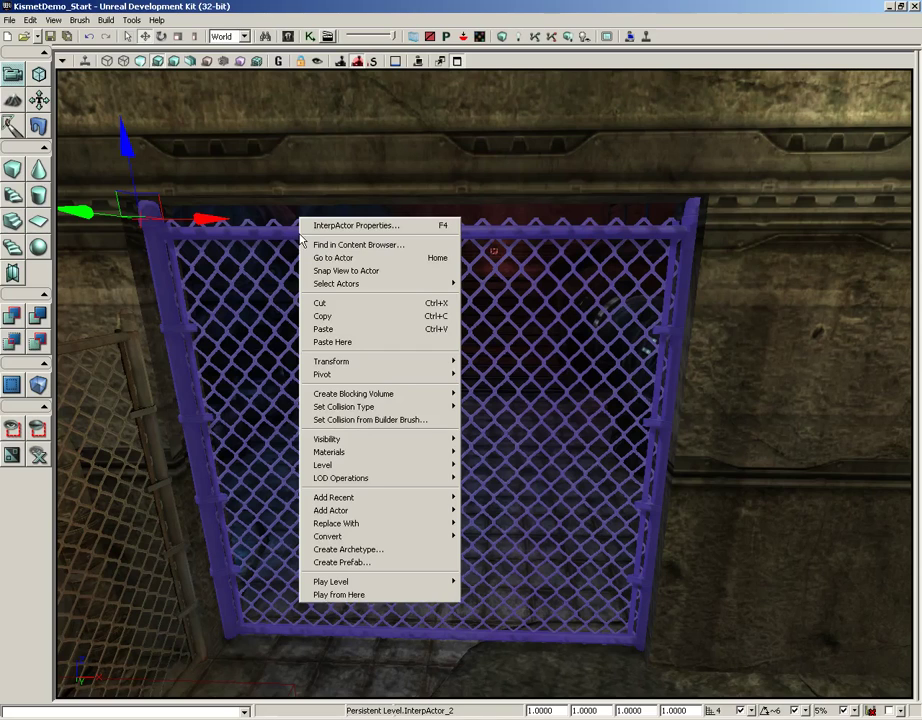
pyautogui.click(326, 245)
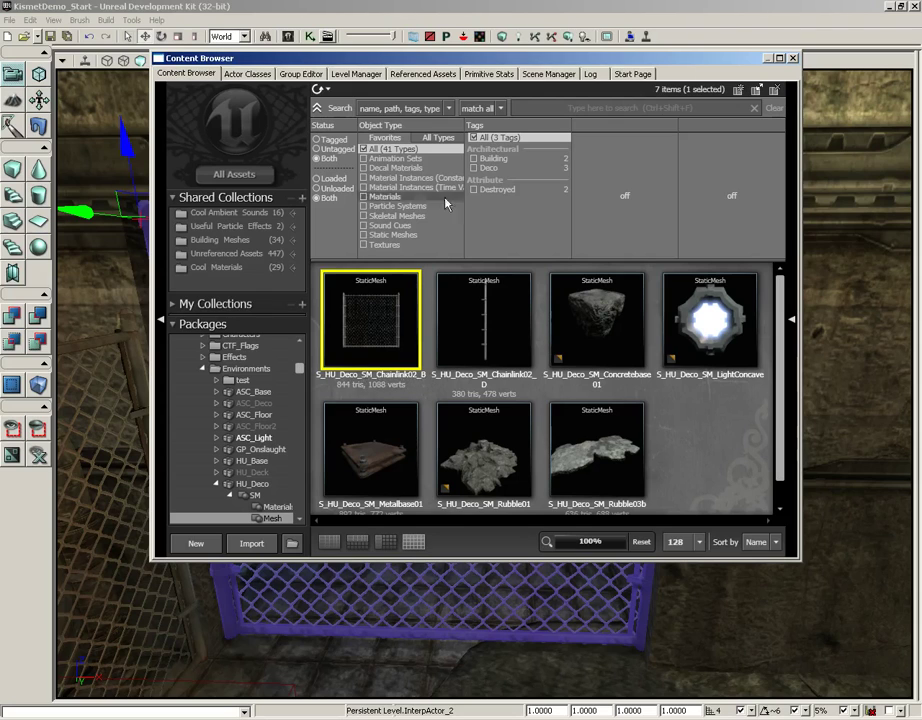
pyautogui.moveTo(289, 62); pyautogui.dragTo(618, 14)
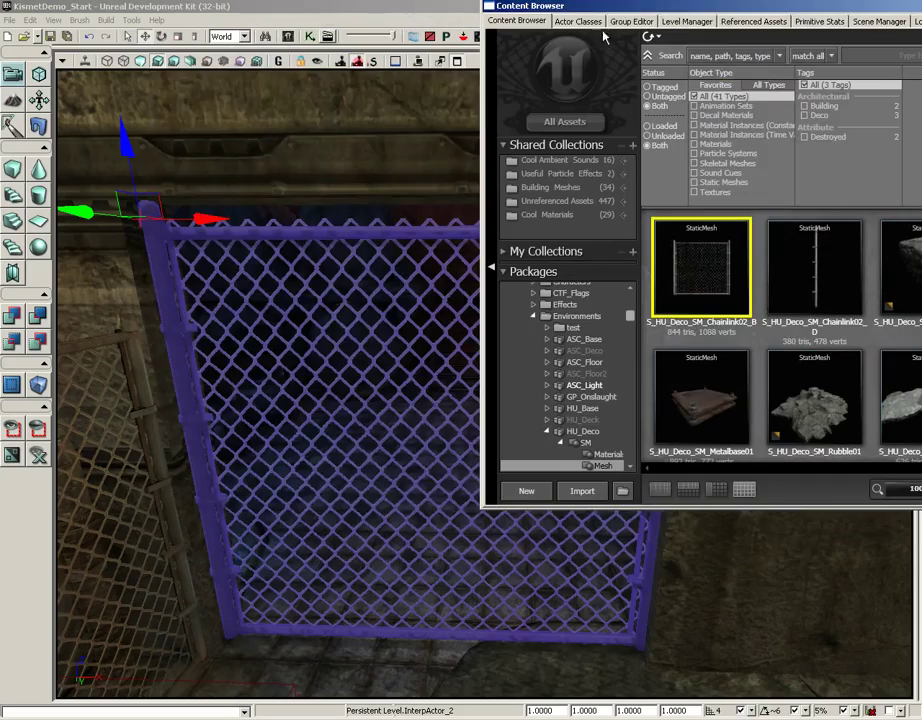
pyautogui.moveTo(283, 160); pyautogui.dragTo(318, 167, button='right')
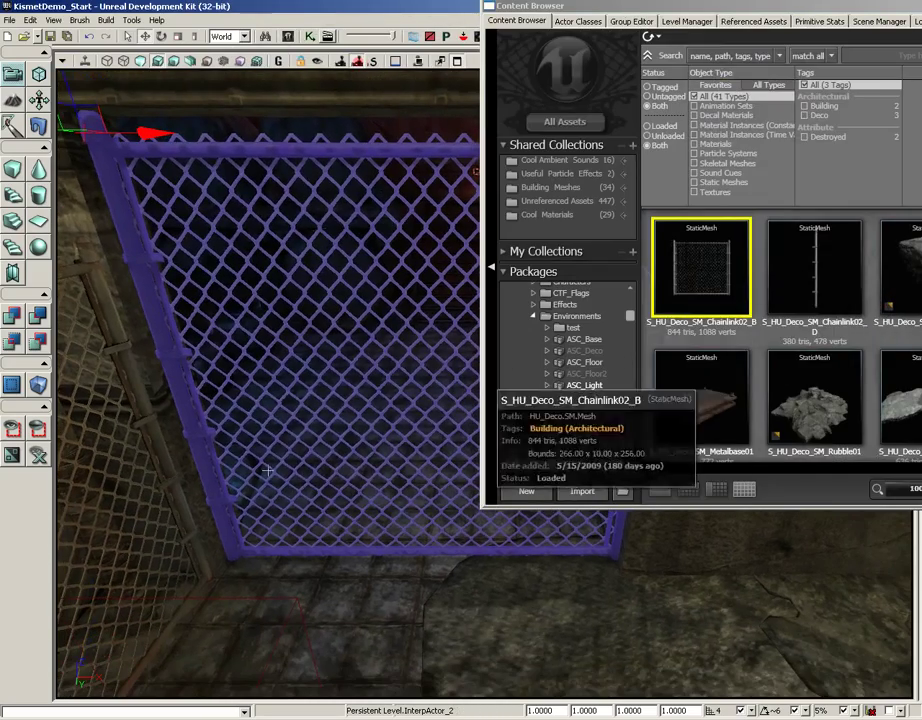
pyautogui.rightClick(320, 582)
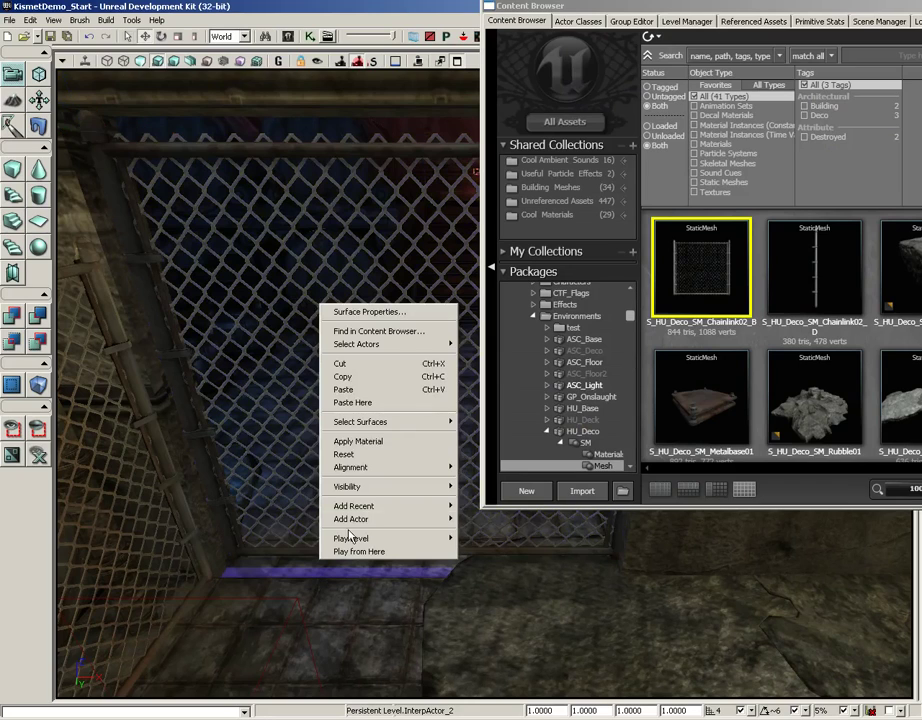
pyautogui.moveTo(355, 519)
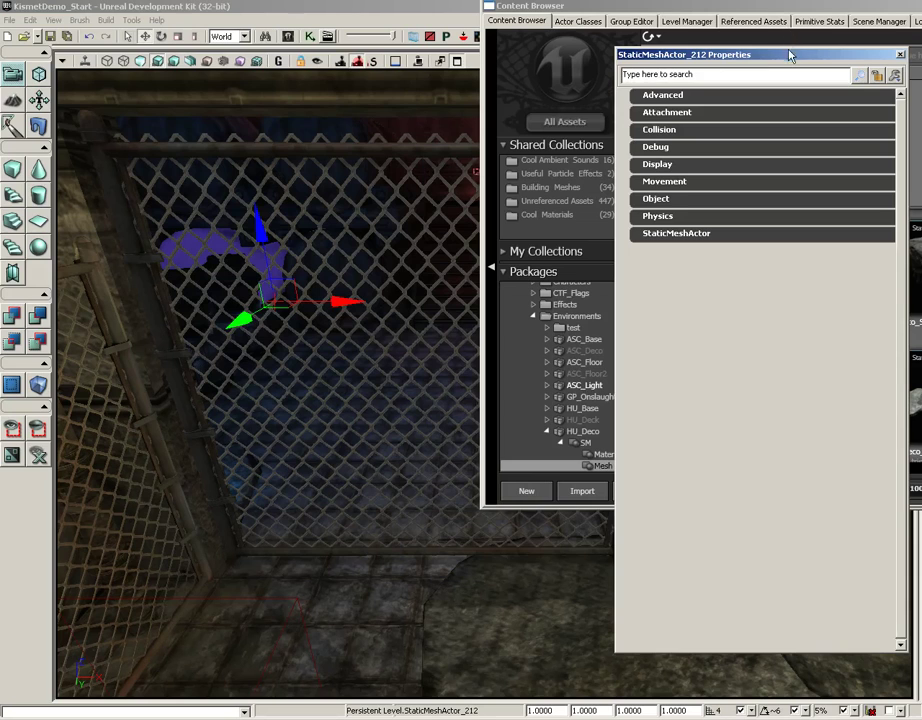
pyautogui.moveTo(760, 55); pyautogui.dragTo(701, 56)
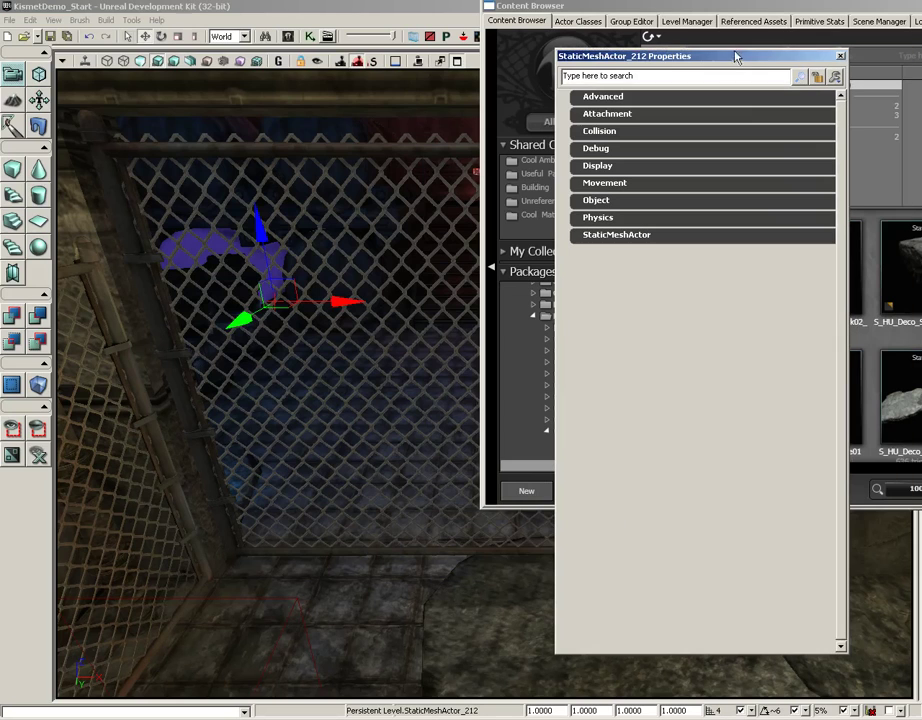
pyautogui.click(841, 57)
pyautogui.moveTo(610, 6); pyautogui.dragTo(439, 95)
pyautogui.moveTo(828, 95); pyautogui.dragTo(615, 95)
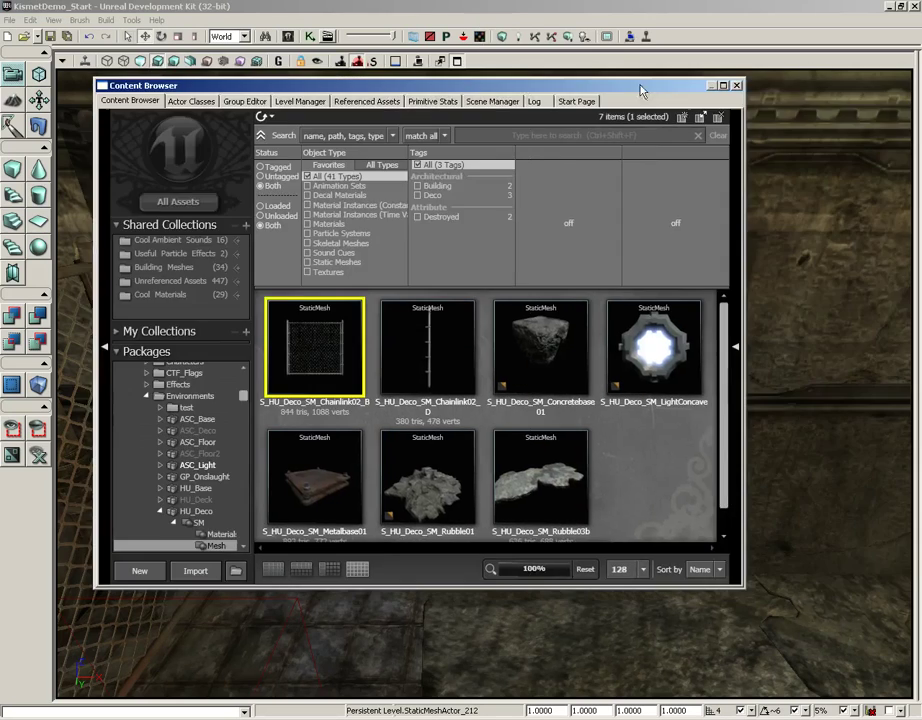
pyautogui.click(733, 86)
# - Try COLLIDE_NoCollision as the chain-link gate's collision type, and restore COLLIDE_BlockAll
pyautogui.click(471, 149)
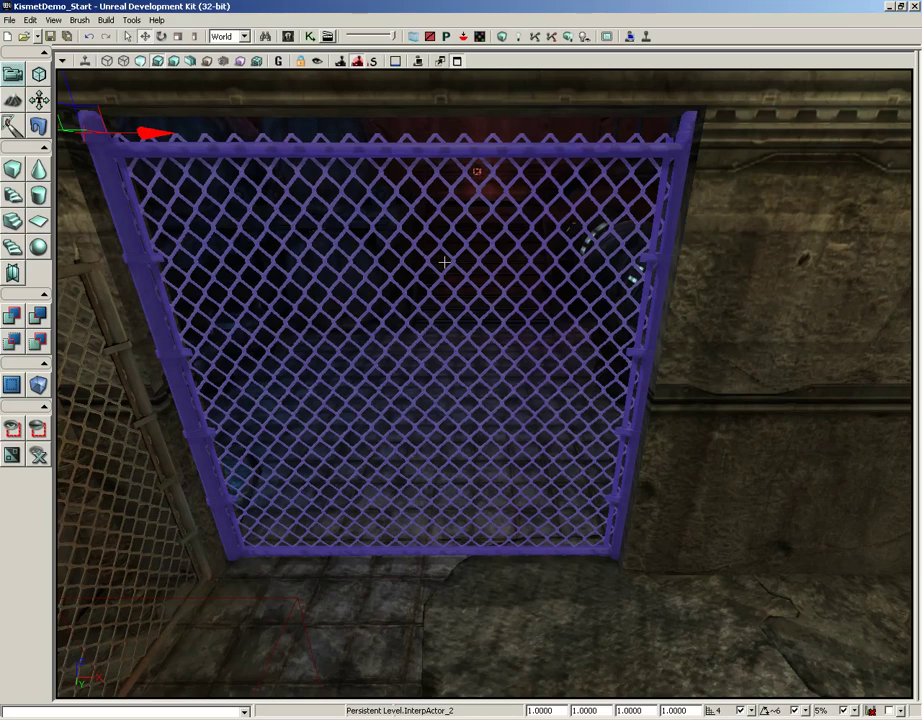
pyautogui.doubleClick(330, 150)
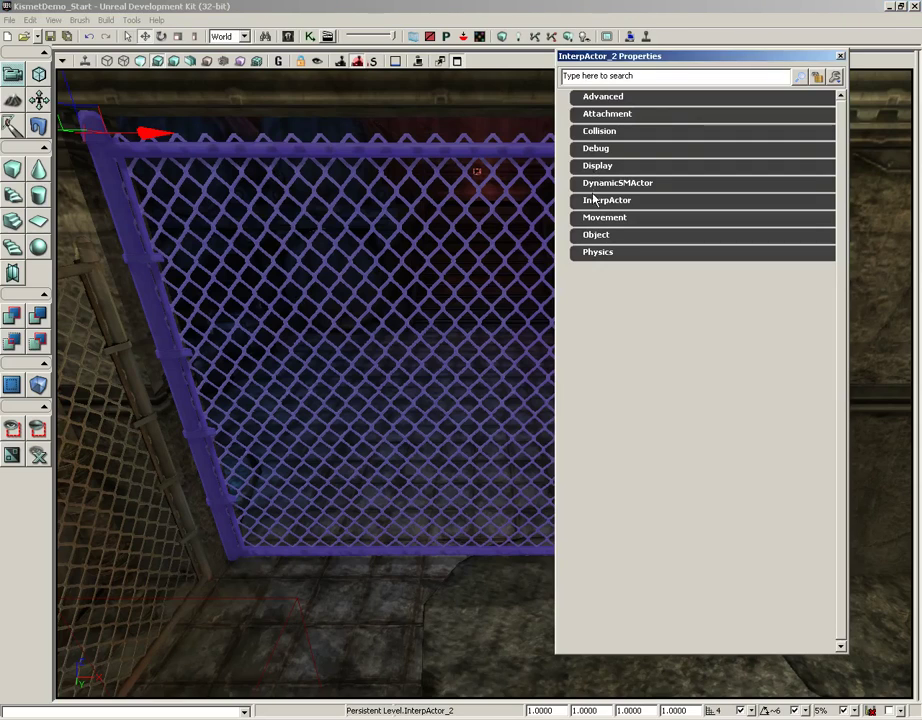
pyautogui.click(585, 131)
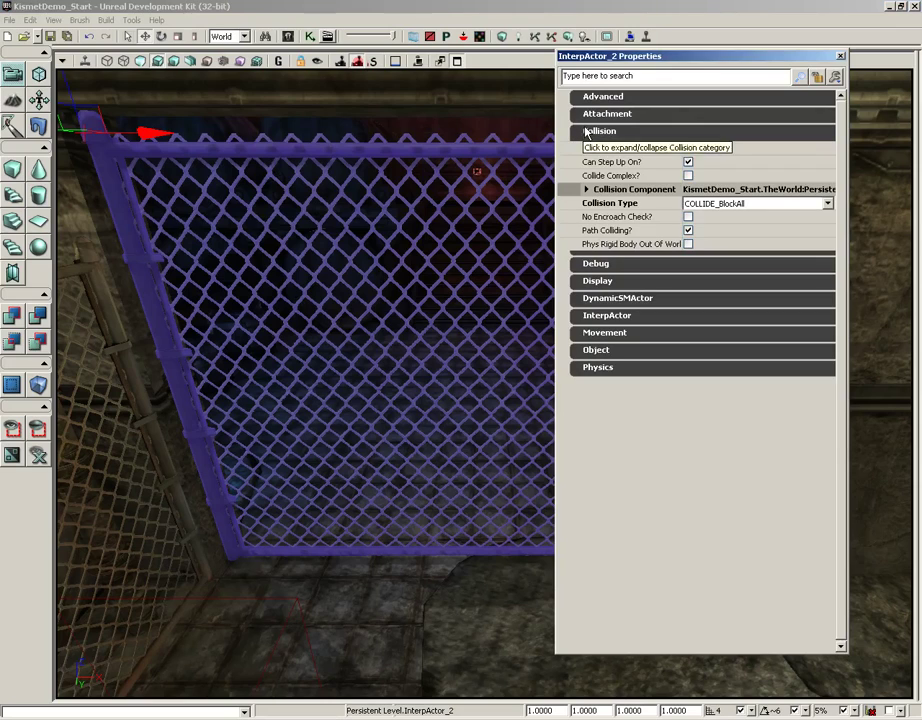
pyautogui.click(769, 207)
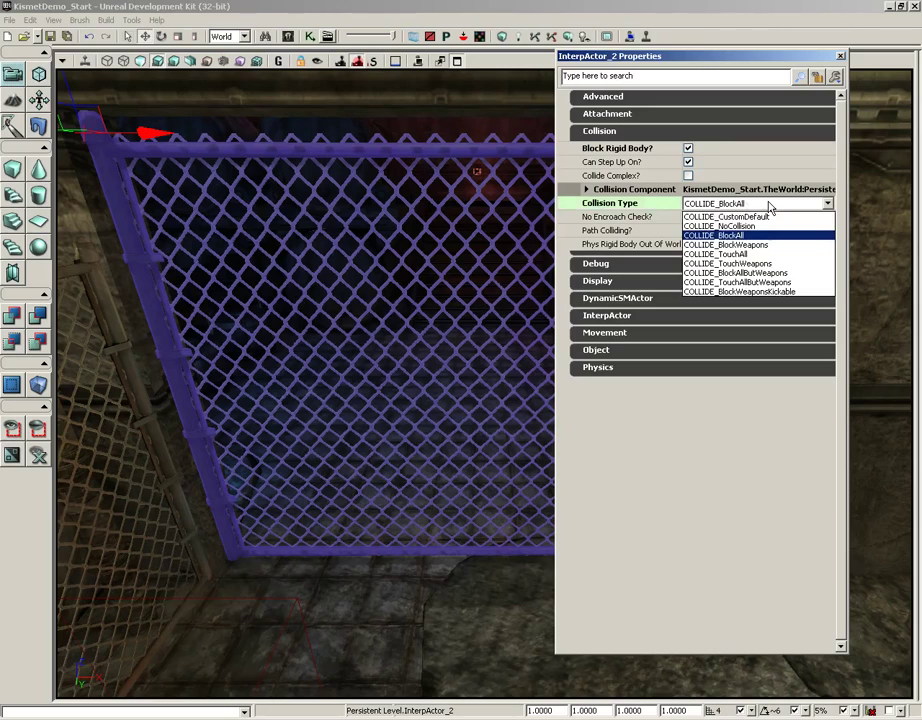
pyautogui.click(752, 228)
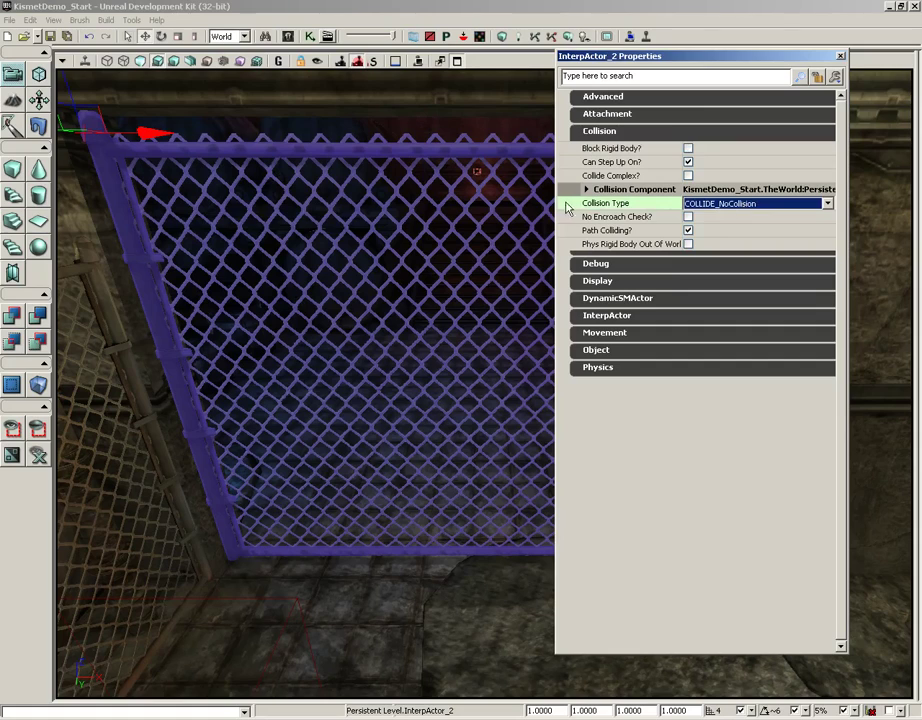
pyautogui.click(716, 207)
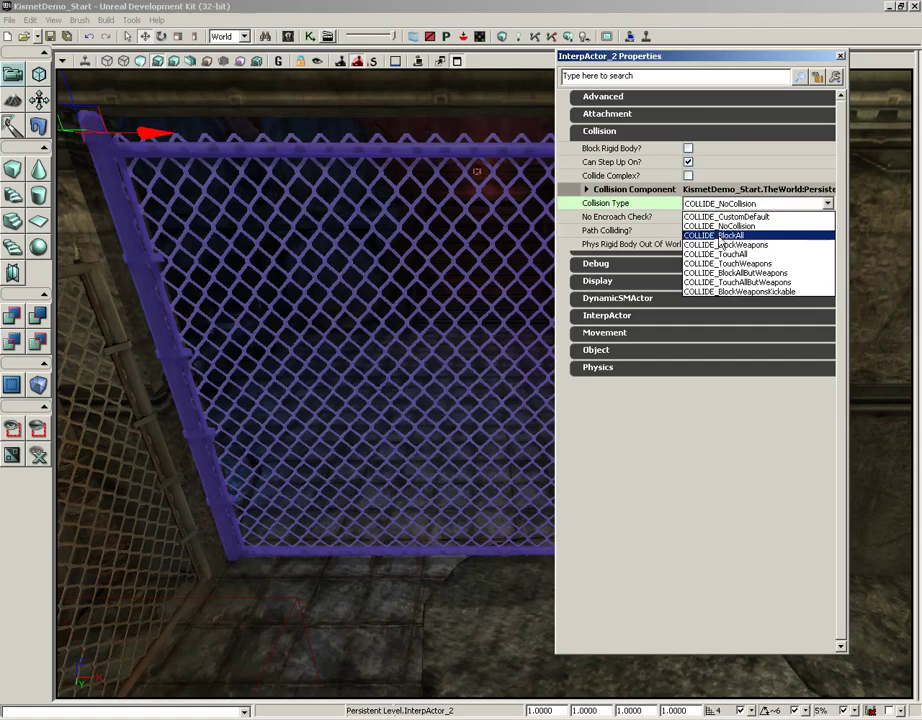
pyautogui.click(720, 242)
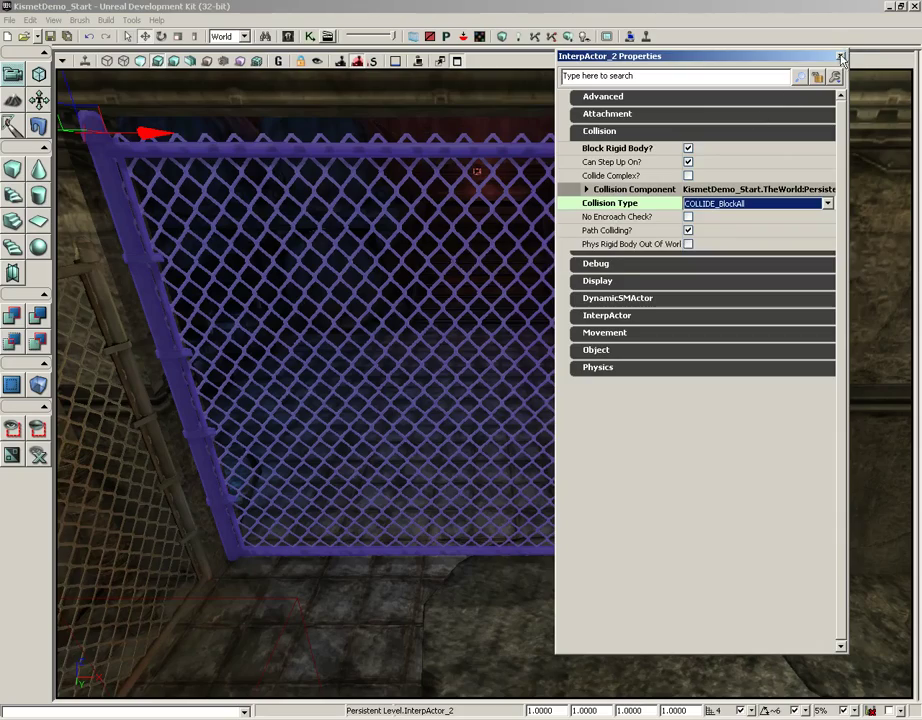
pyautogui.click(841, 58)
# - Add a Trigger actor on the floor in front of the chain-link gate and shift it along X towards the gate's middle
pyautogui.moveTo(517, 213); pyautogui.dragTo(517, 210, button='right')
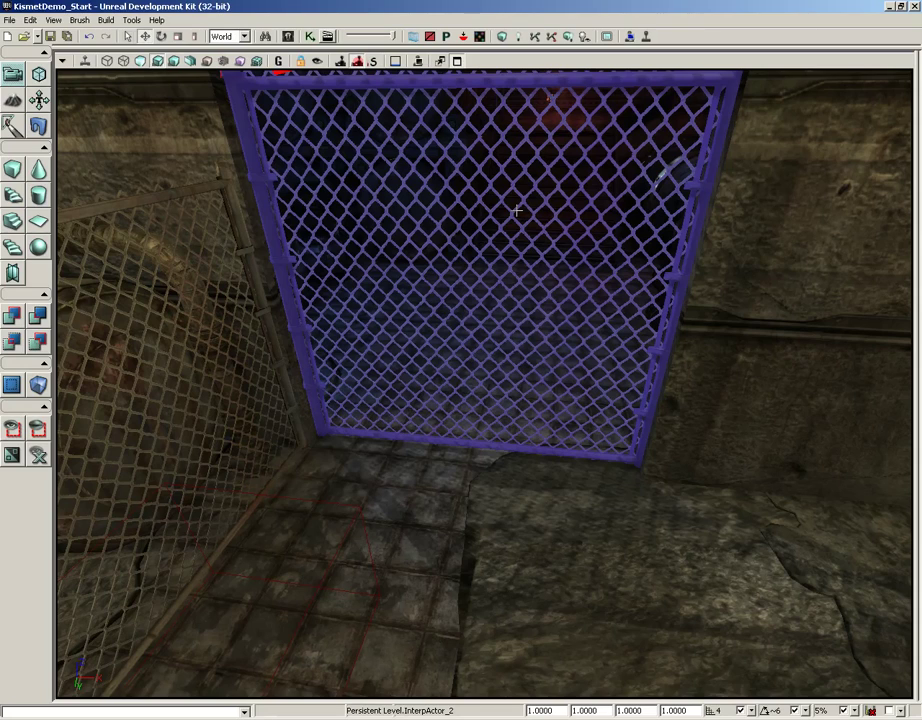
pyautogui.rightClick(450, 473)
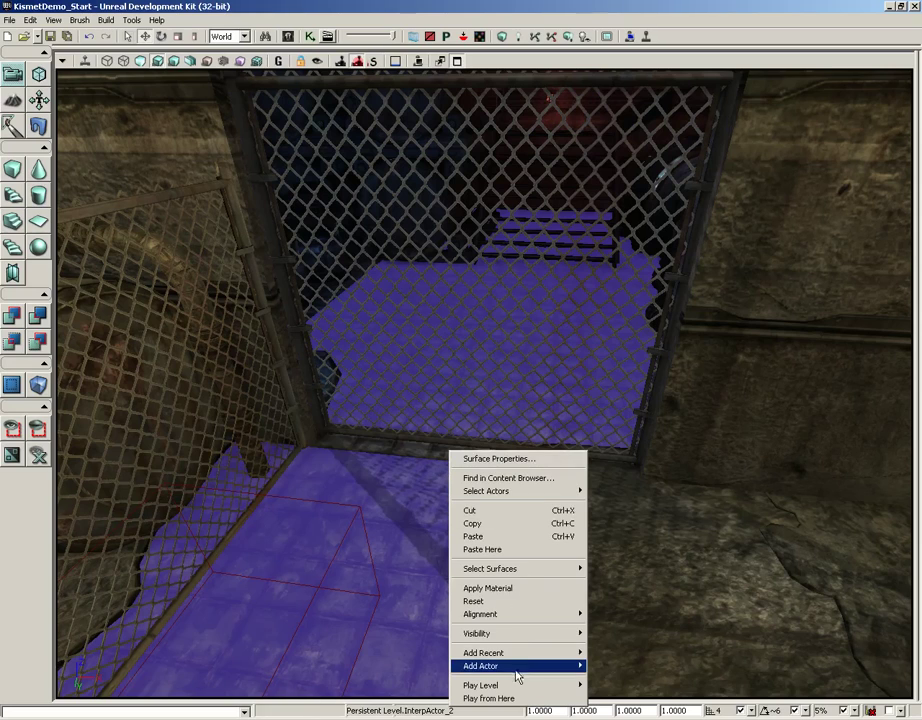
pyautogui.moveTo(500, 668)
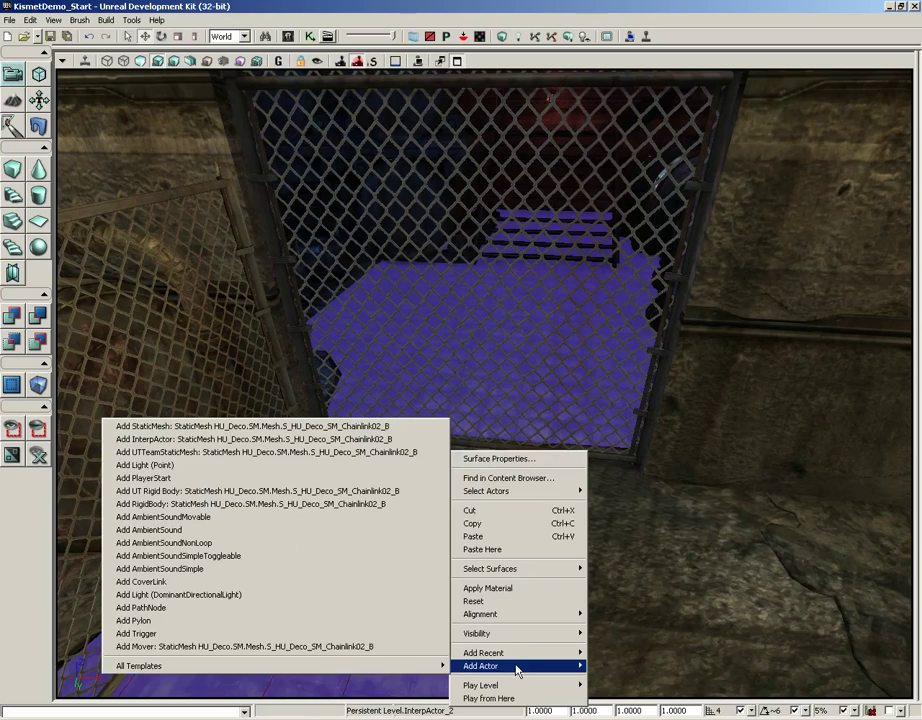
pyautogui.click(268, 636)
pyautogui.moveTo(477, 560); pyautogui.dragTo(384, 534, button='right')
pyautogui.moveTo(298, 502); pyautogui.dragTo(314, 502)
pyautogui.moveTo(314, 502); pyautogui.dragTo(314, 409, button='right')
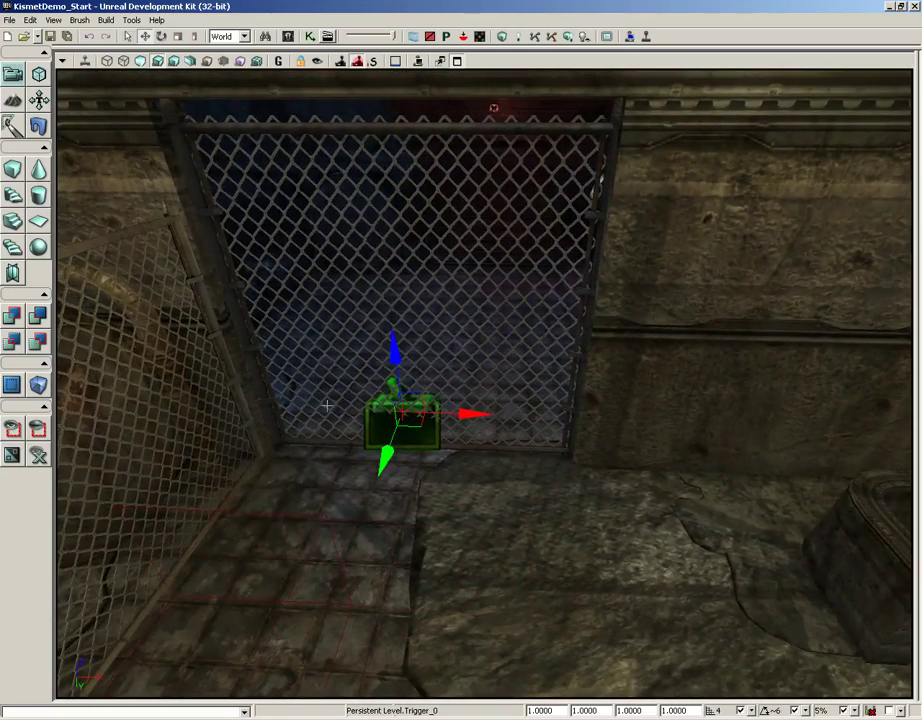
pyautogui.moveTo(455, 413); pyautogui.dragTo(467, 413)
# - Show the collision outlines and examine those of the trigger and the surrounding level objects
pyautogui.moveTo(437, 374); pyautogui.dragTo(478, 469, button='right')
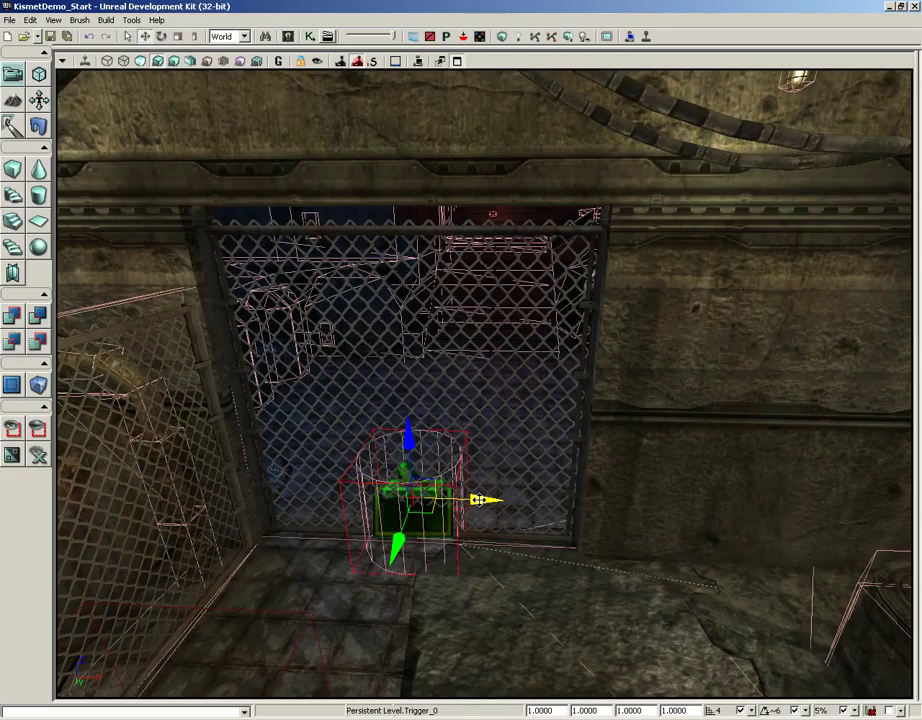
pyautogui.moveTo(179, 334); pyautogui.dragTo(70, 341, button='right')
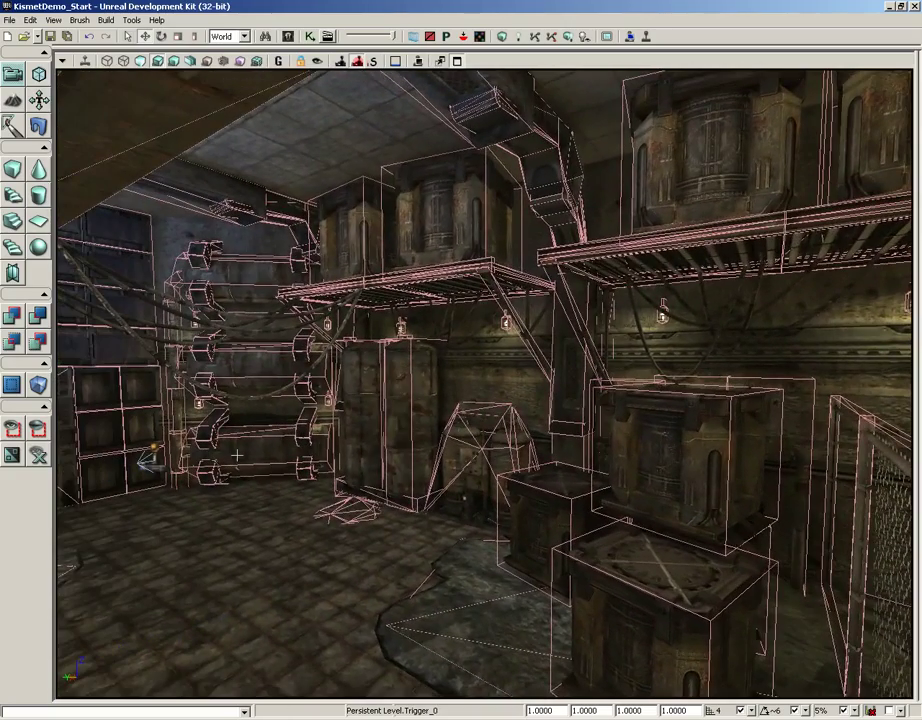
pyautogui.moveTo(237, 456); pyautogui.dragTo(200, 415, button='right')
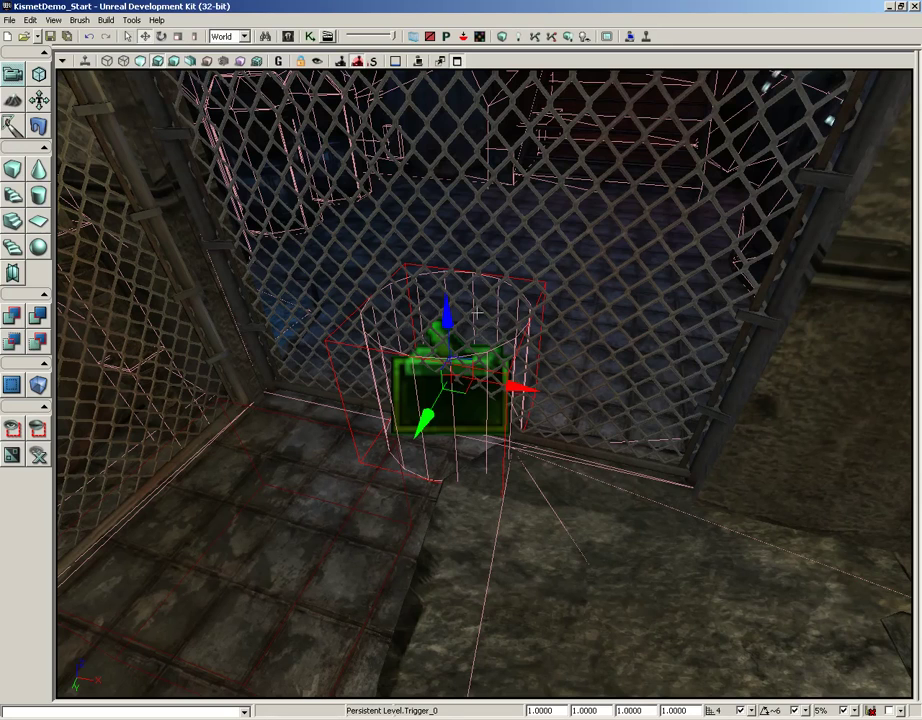
# - Set the trigger's cylinder component to a collision radius of 128 and a collision height of 80
pyautogui.moveTo(540, 330); pyautogui.dragTo(526, 316, button='right')
pyautogui.doubleClick(526, 316)
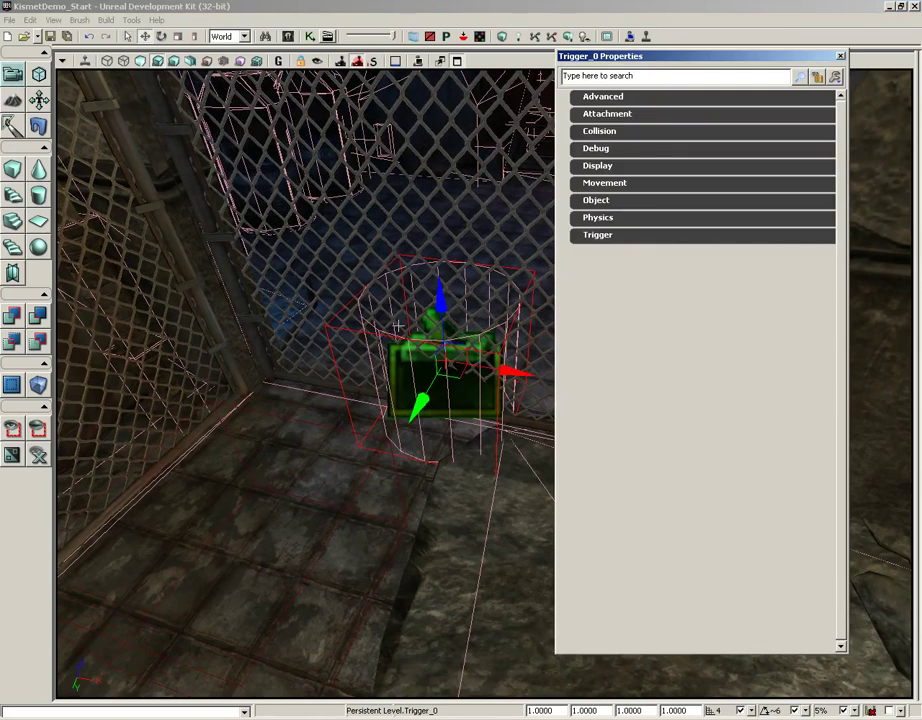
pyautogui.click(602, 236)
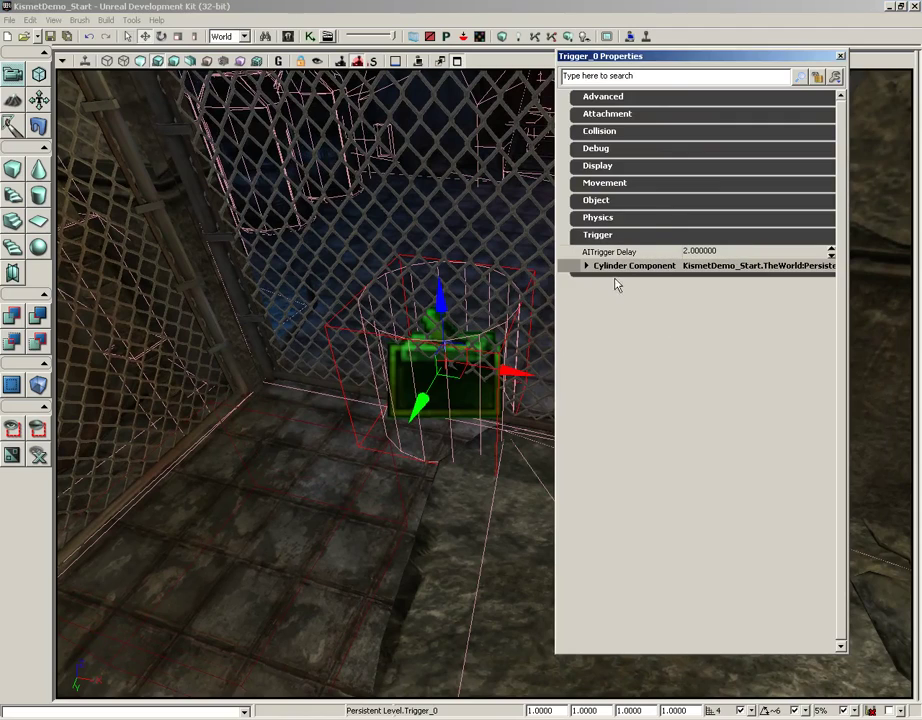
pyautogui.click(608, 266)
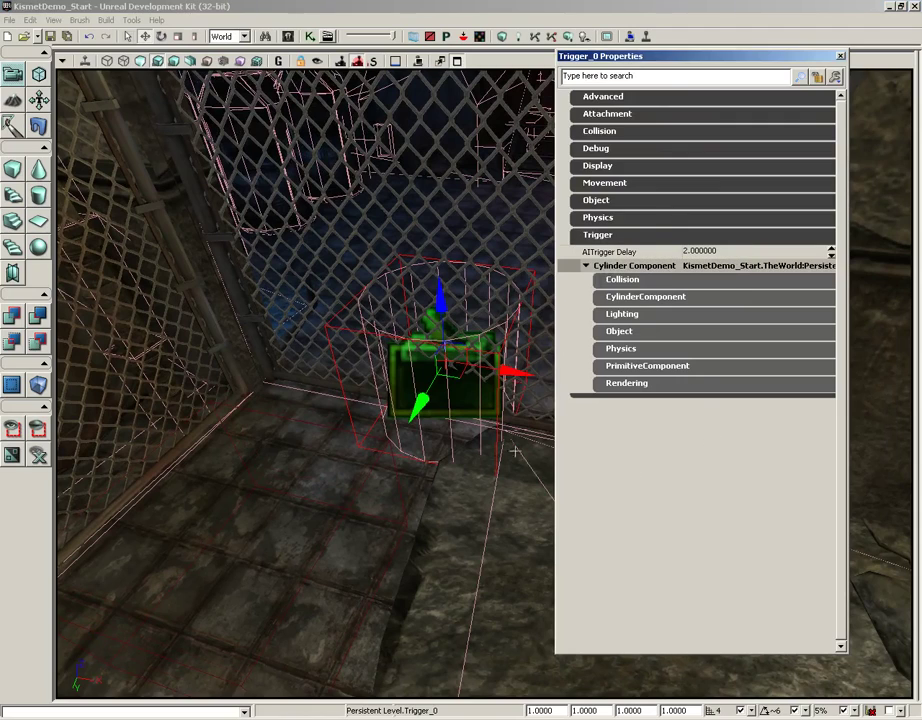
pyautogui.click(645, 298)
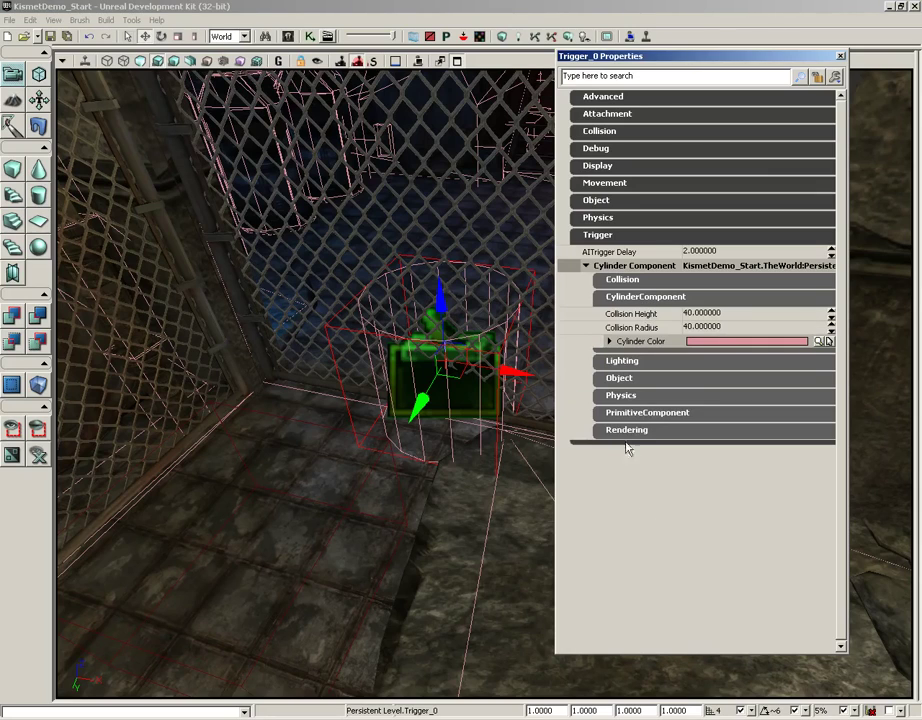
pyautogui.click(707, 329)
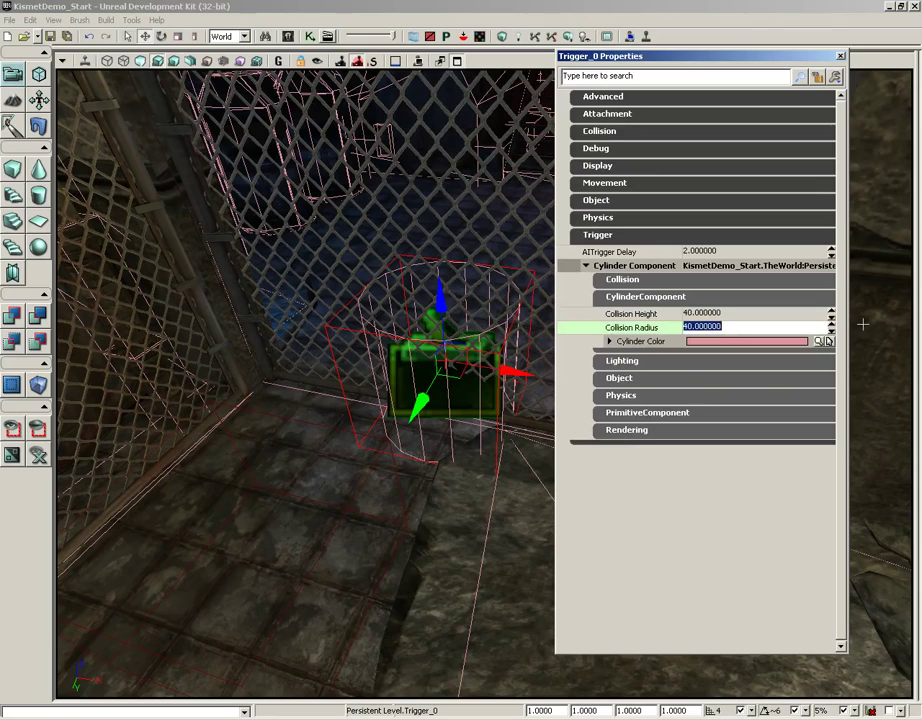
pyautogui.write('128')
pyautogui.press('Up')
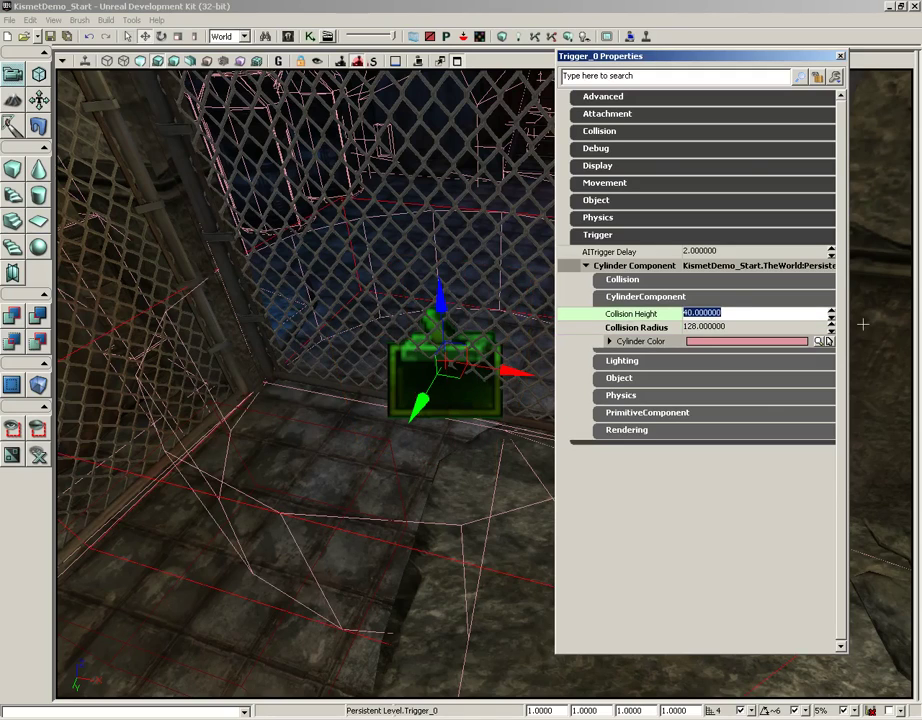
pyautogui.write('80')
pyautogui.press('Down')
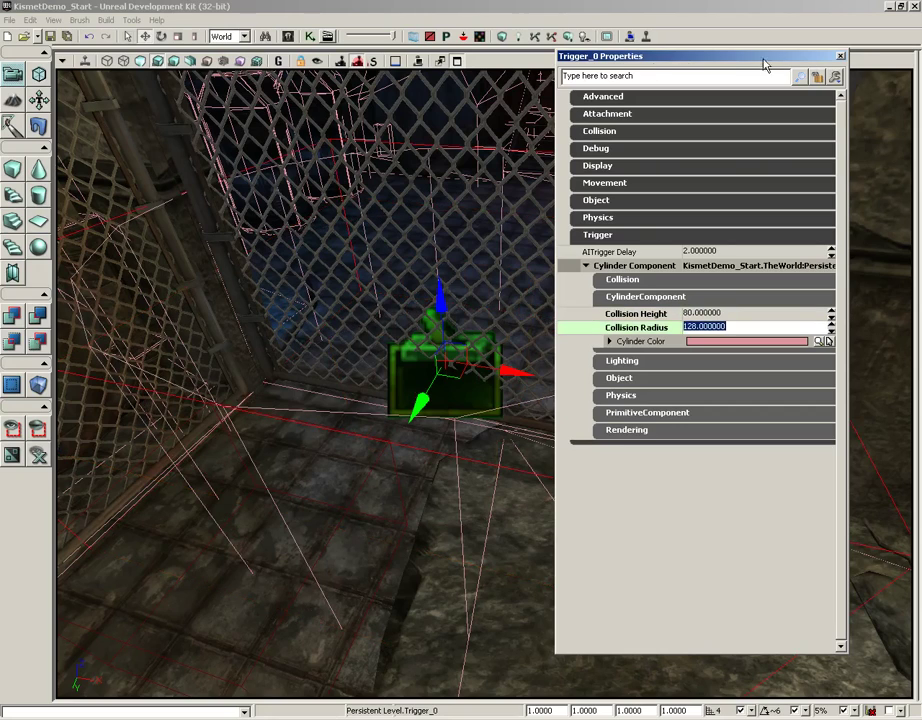
pyautogui.click(840, 57)
# - Raise the trigger slightly along Z in front of the gate and hide the collision outlines
pyautogui.moveTo(438, 310)
pyautogui.mouseDown()
pyautogui.moveTo(437, 265)
pyautogui.moveTo(441, 296)
pyautogui.mouseUp()
pyautogui.moveTo(494, 405); pyautogui.dragTo(455, 380)
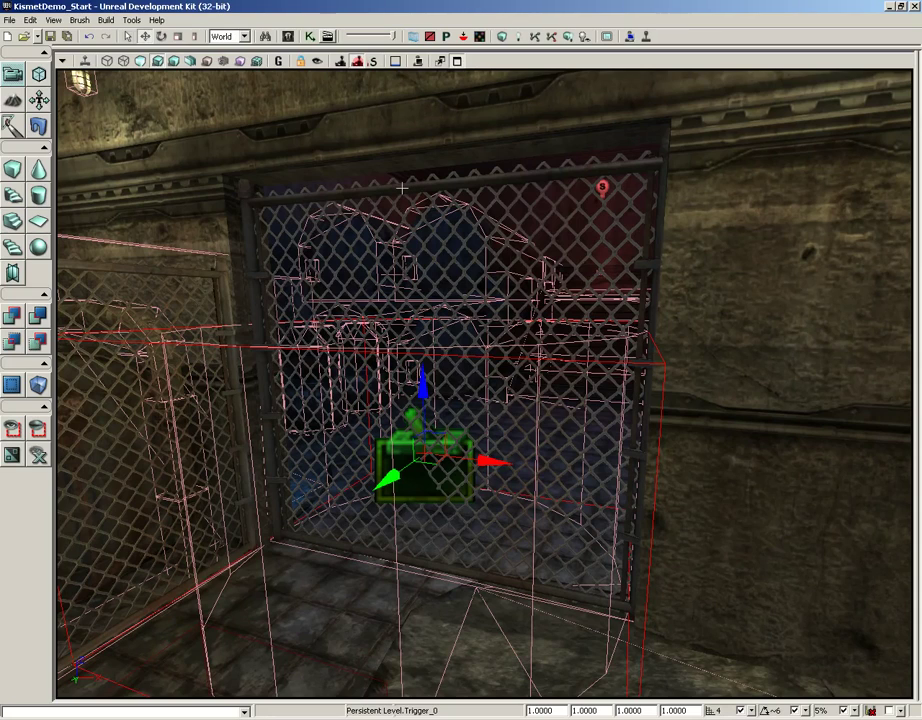
pyautogui.press('b')
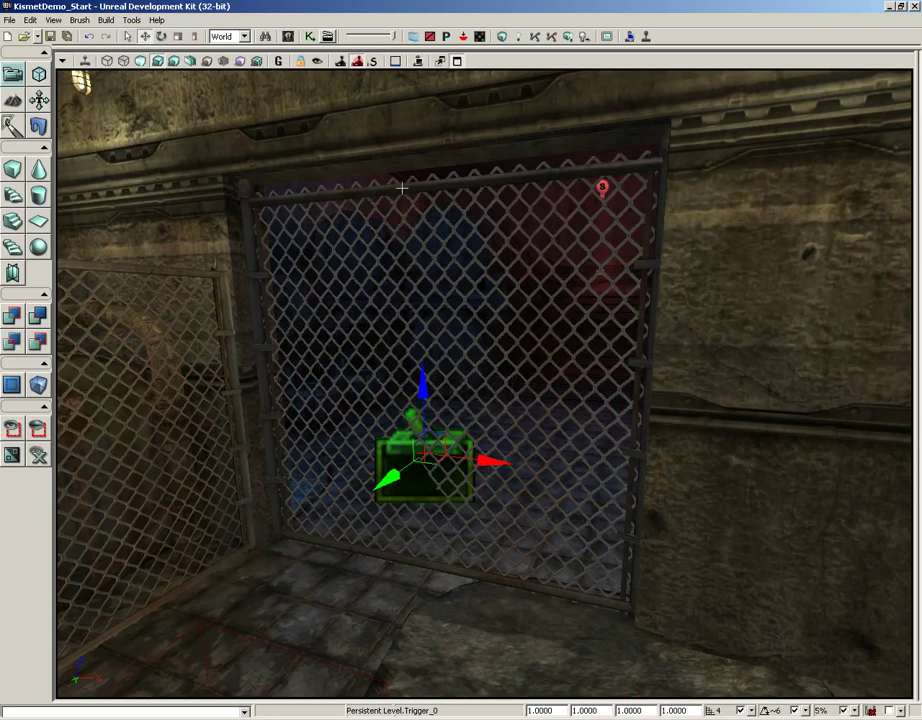
# - Open the Kismet editor for the level and check which of its panels can be shown
pyautogui.click(309, 37)
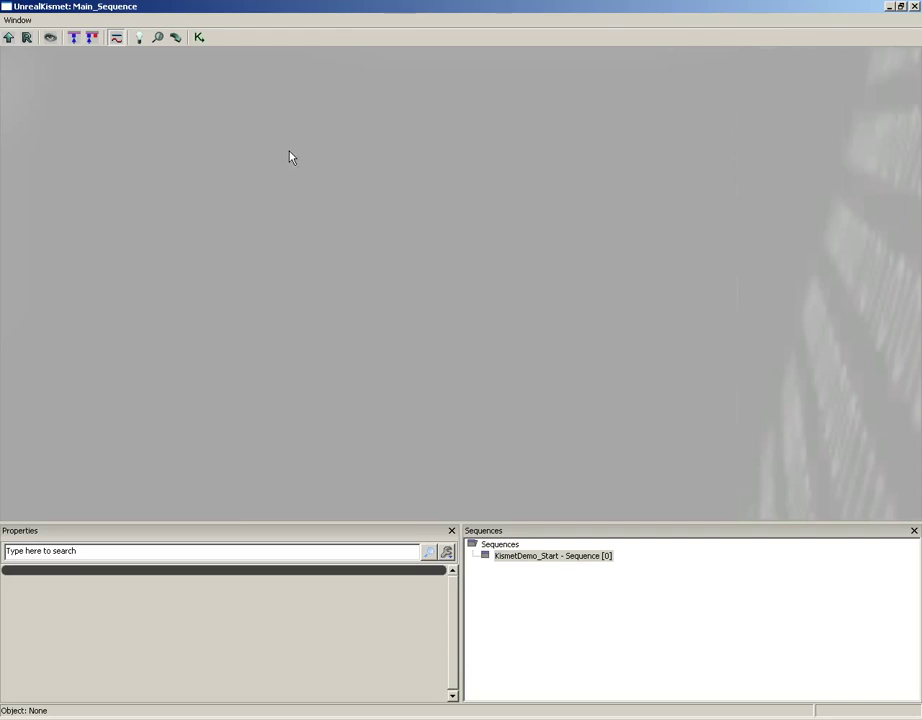
pyautogui.click(8, 21)
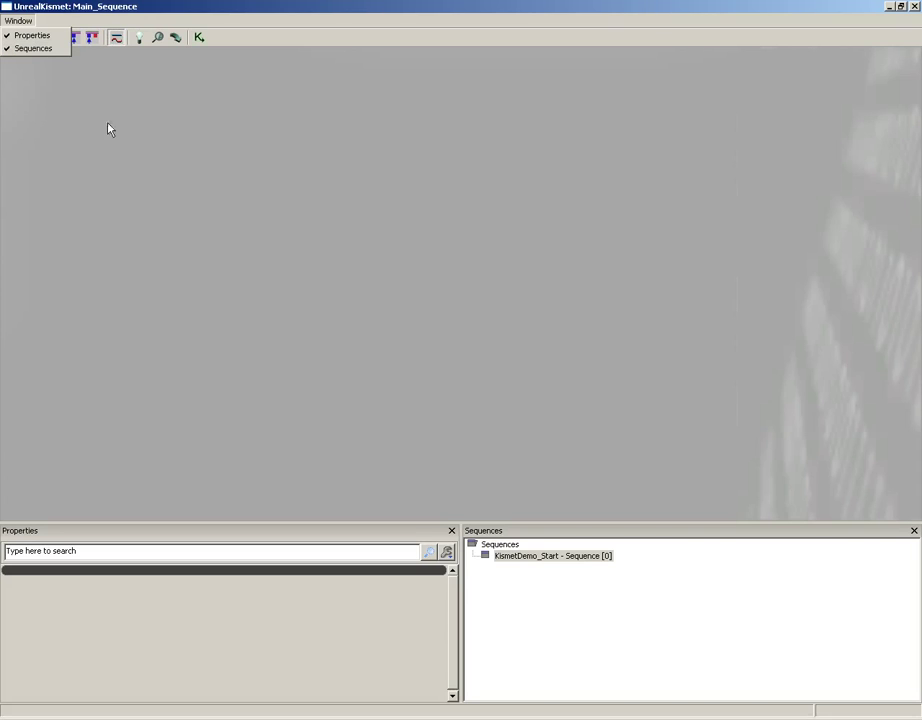
pyautogui.click(64, 78)
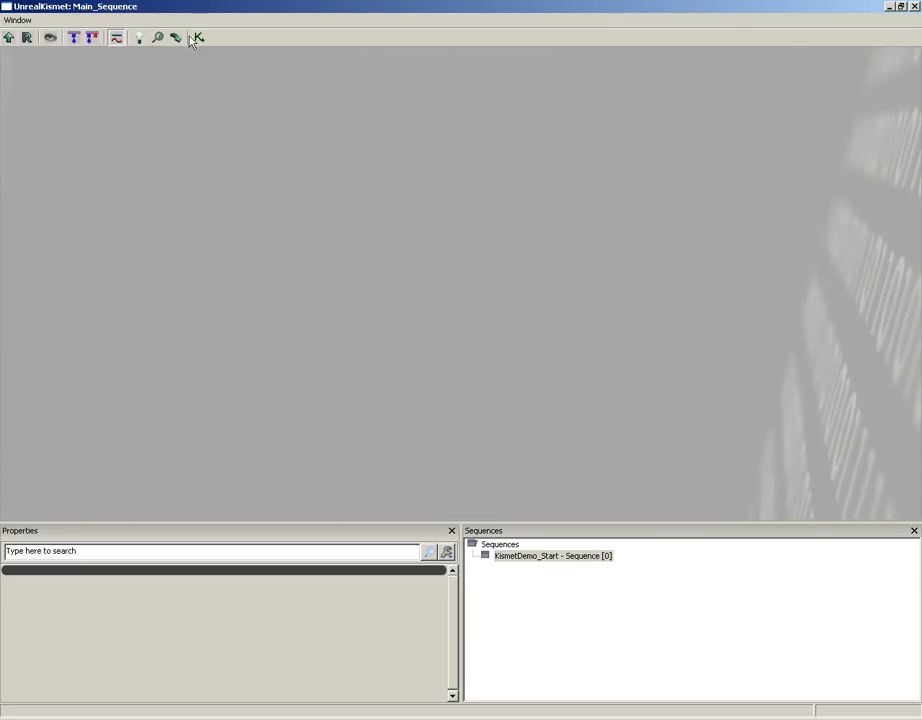
pyautogui.click(8, 39)
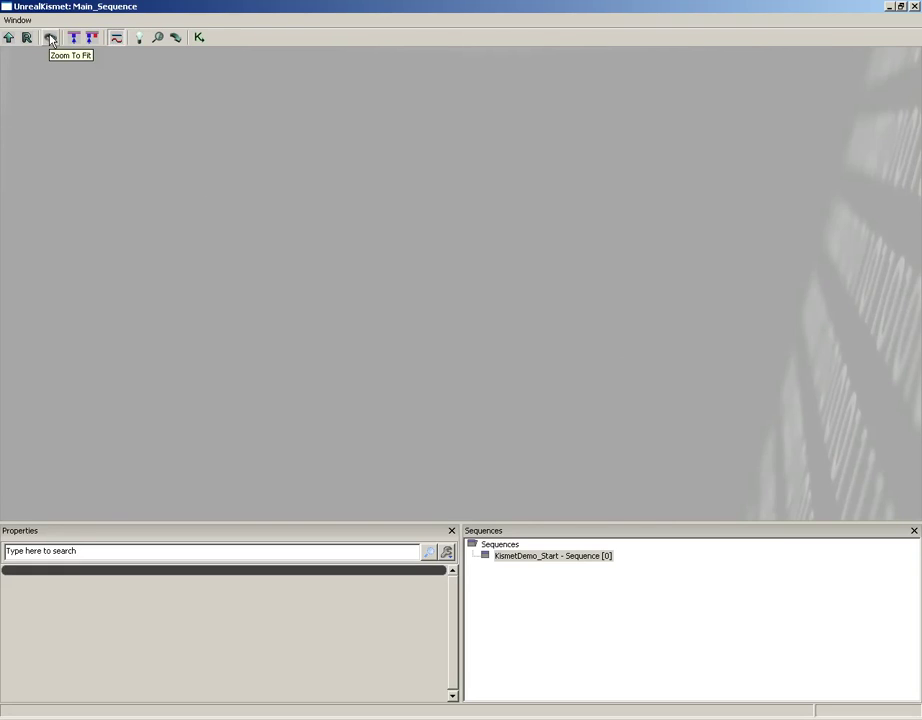
pyautogui.click(117, 38)
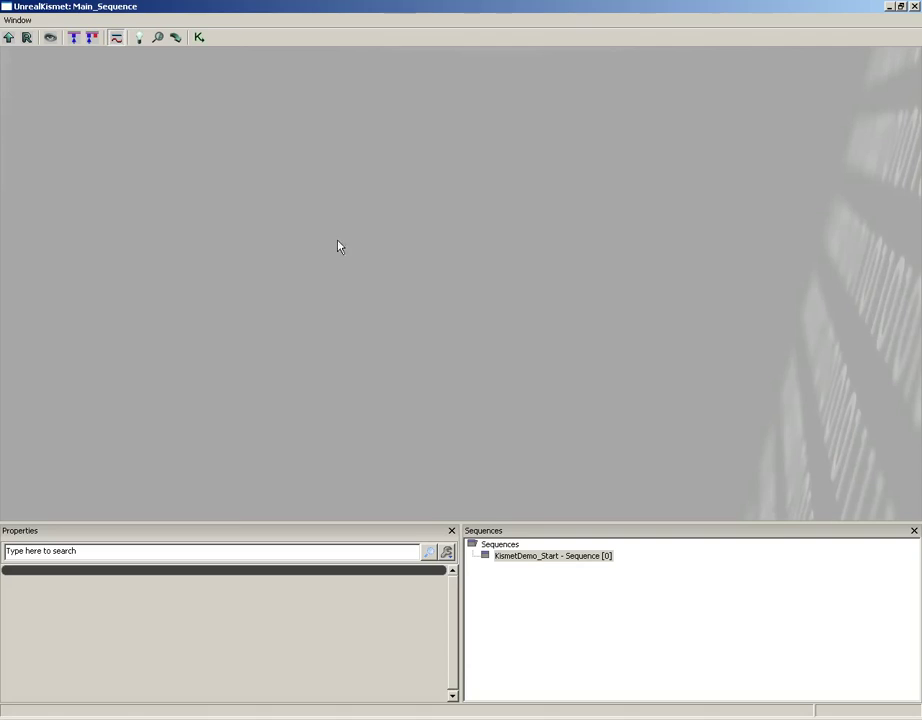
# - Add an Anim Notify actor event to the empty Kismet sequence
pyautogui.rightClick(285, 231)
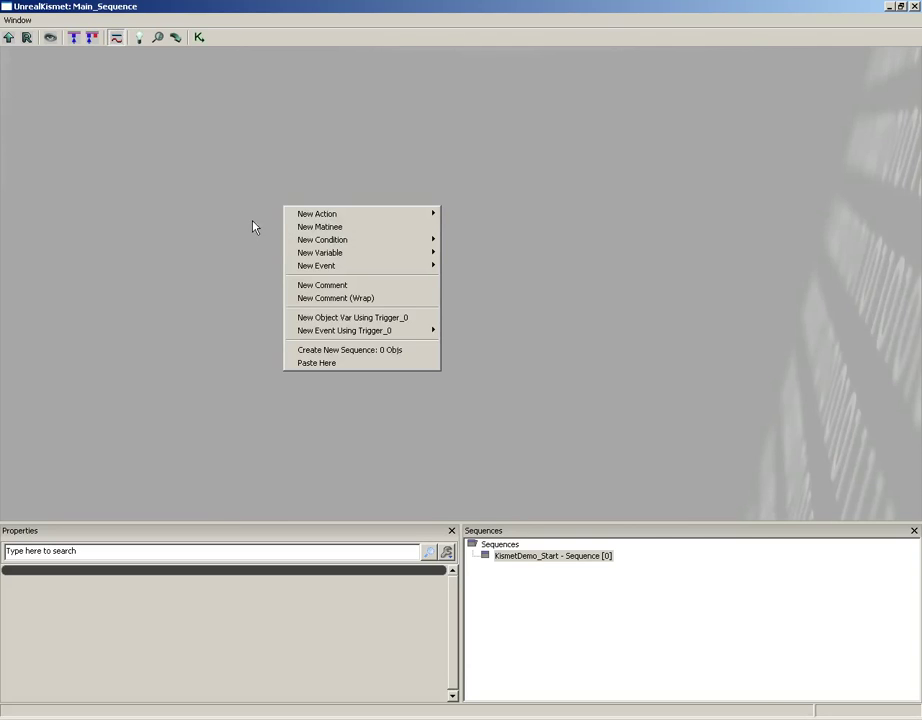
pyautogui.moveTo(323, 270)
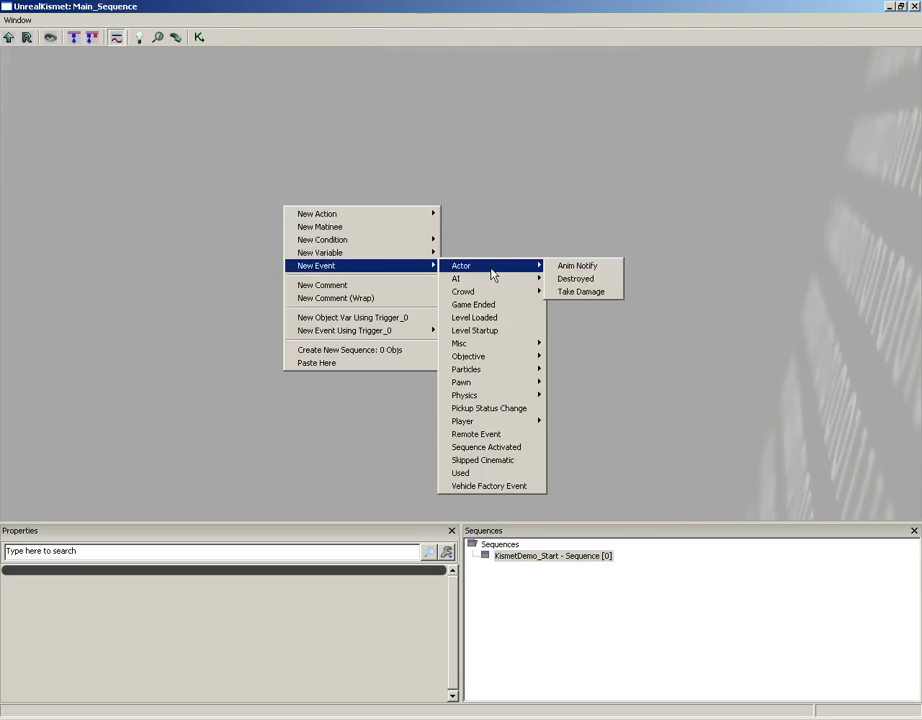
pyautogui.click(515, 264)
pyautogui.scroll(3, 383, 265)
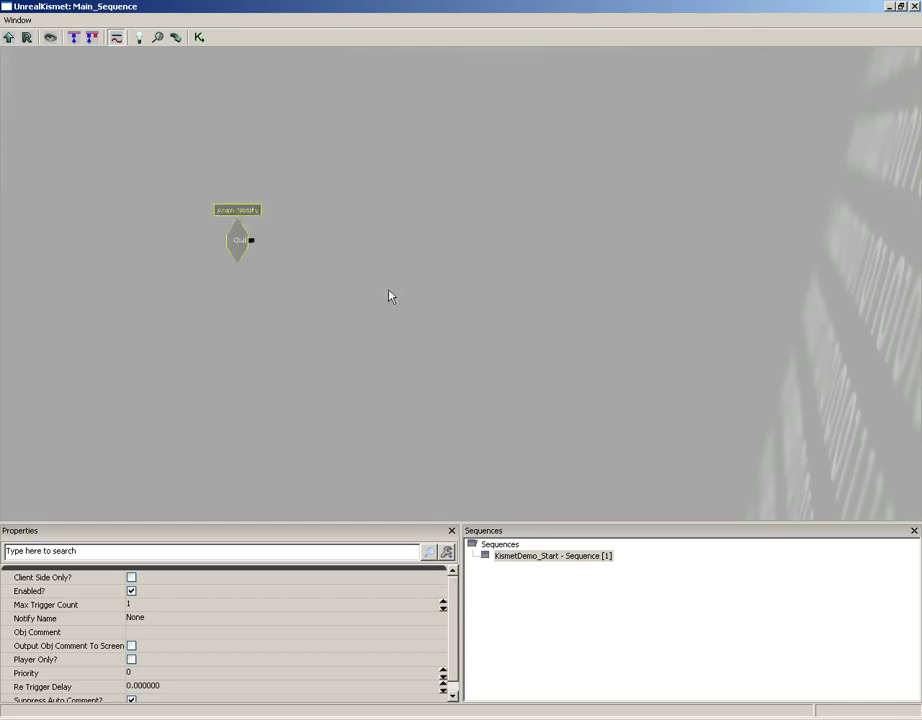
pyautogui.moveTo(383, 255); pyautogui.dragTo(512, 284)
# - Add an Actor Factory action beside the Anim Notify event and connect the event's Out to the action's Enable input
pyautogui.rightClick(413, 192)
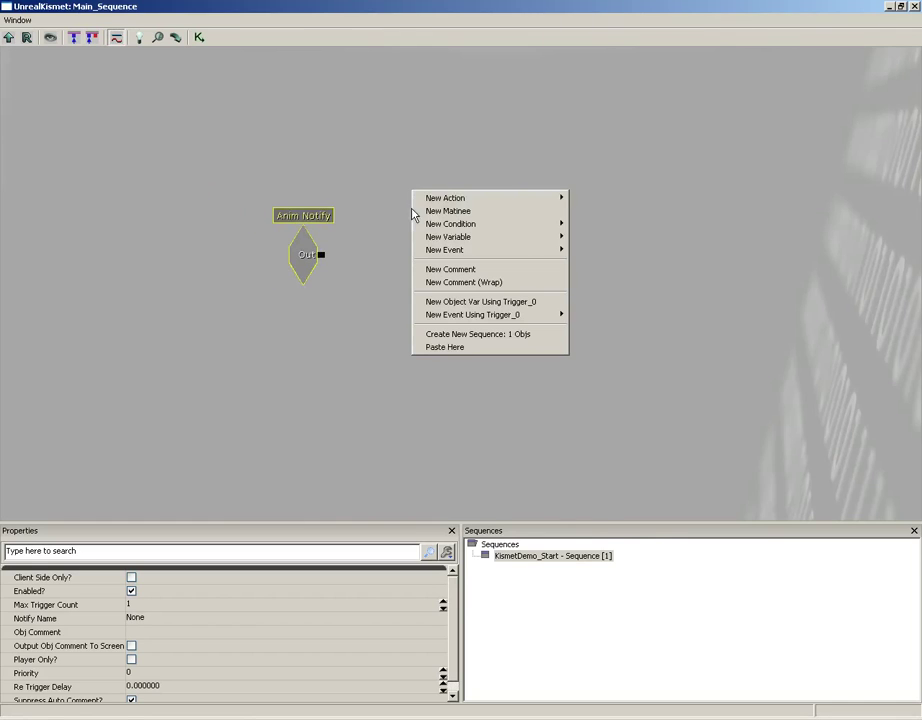
pyautogui.moveTo(449, 198)
pyautogui.moveTo(629, 203)
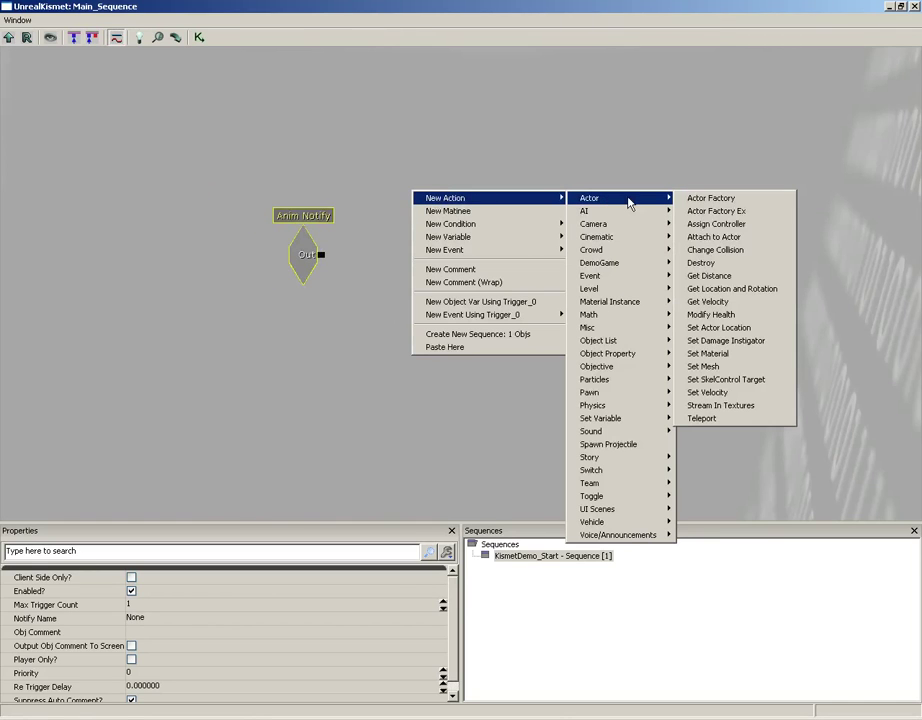
pyautogui.click(690, 198)
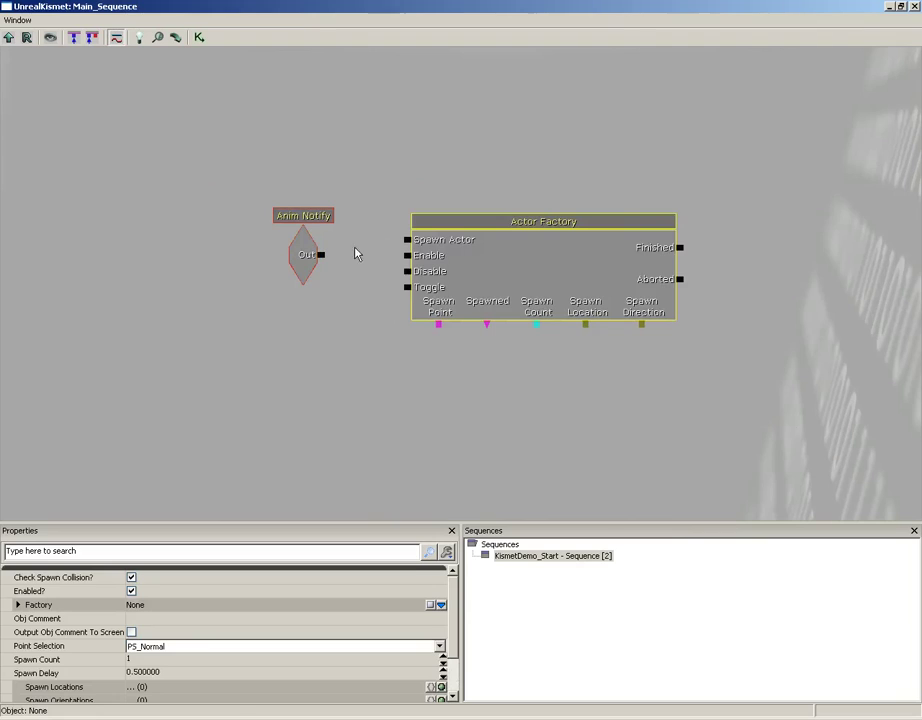
pyautogui.moveTo(322, 254); pyautogui.dragTo(407, 256)
# - Move the Anim Notify event slightly down and farther away from the Actor Factory action, and deselect it
pyautogui.click(303, 256)
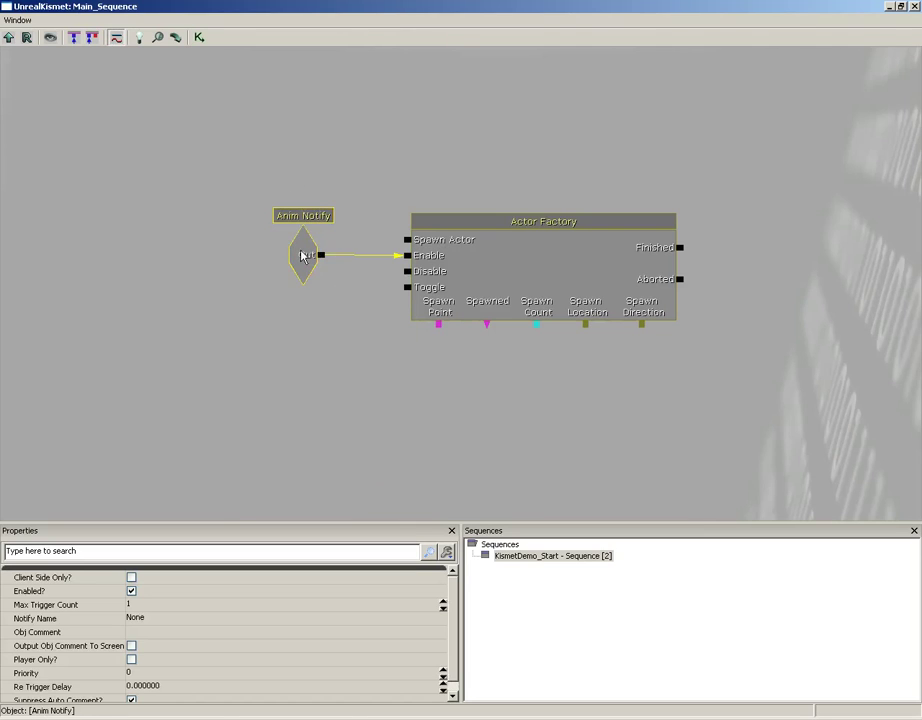
pyautogui.moveTo(302, 252); pyautogui.dragTo(266, 282)
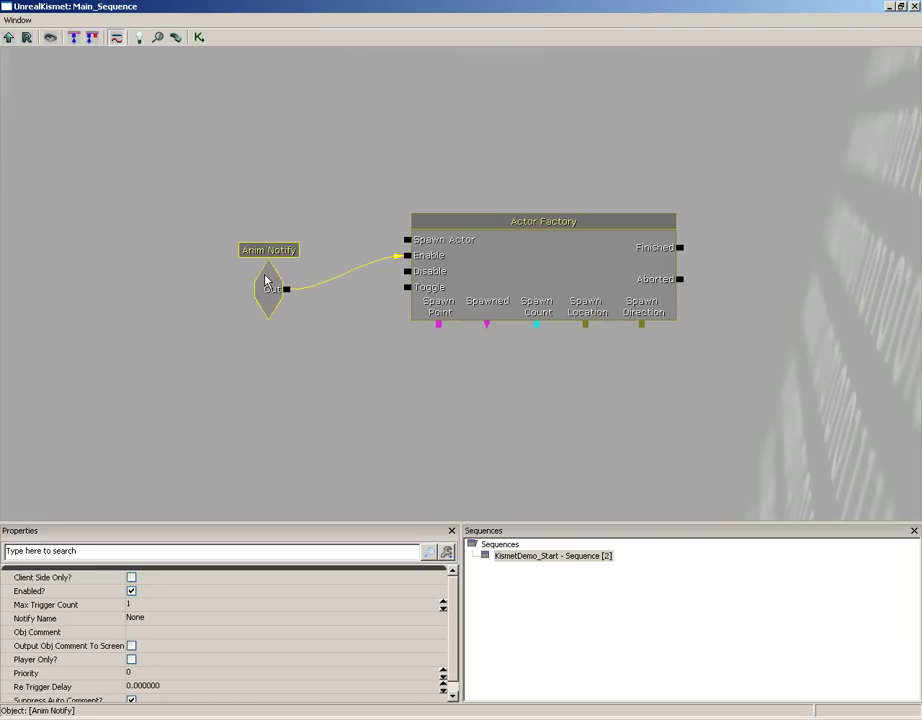
pyautogui.click(354, 199)
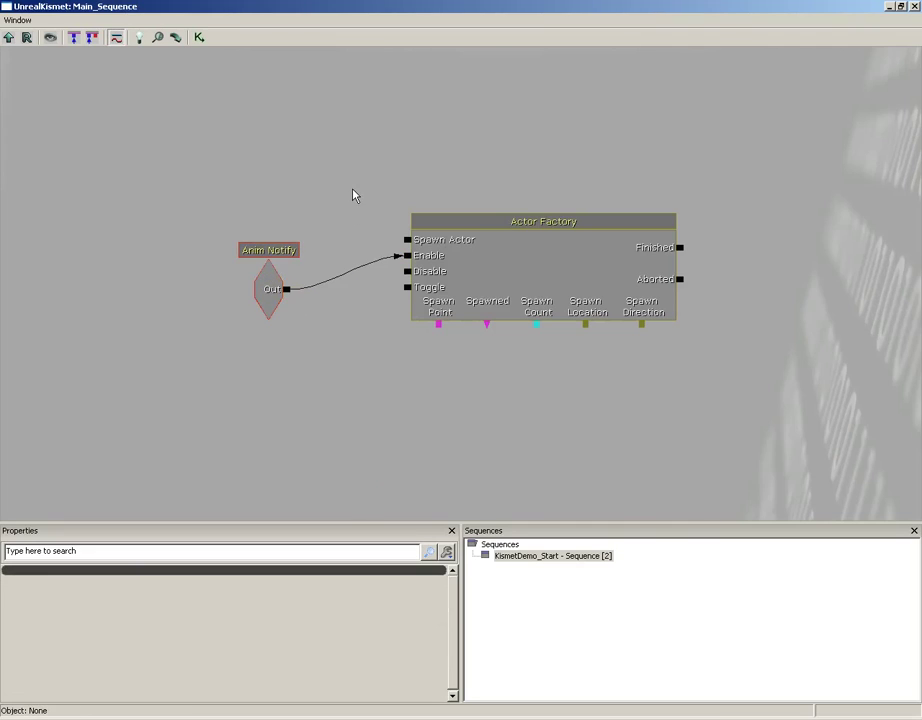
# - Switch the connections to straight lines, move the Anim Notify event well below the Actor Factory, and restore curved connections
pyautogui.click(115, 38)
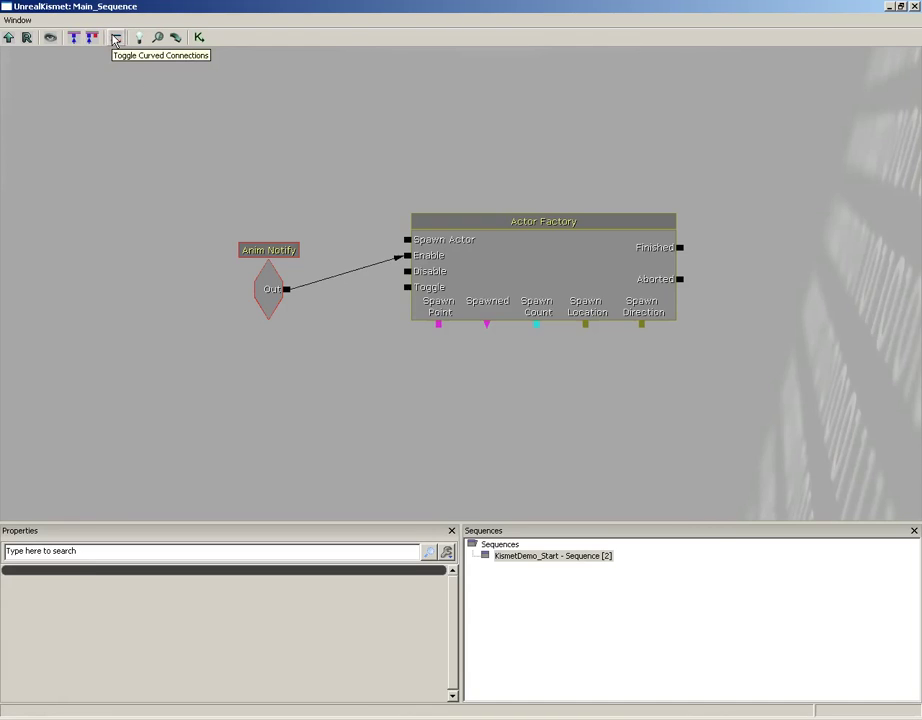
pyautogui.click(115, 38)
pyautogui.click(115, 38)
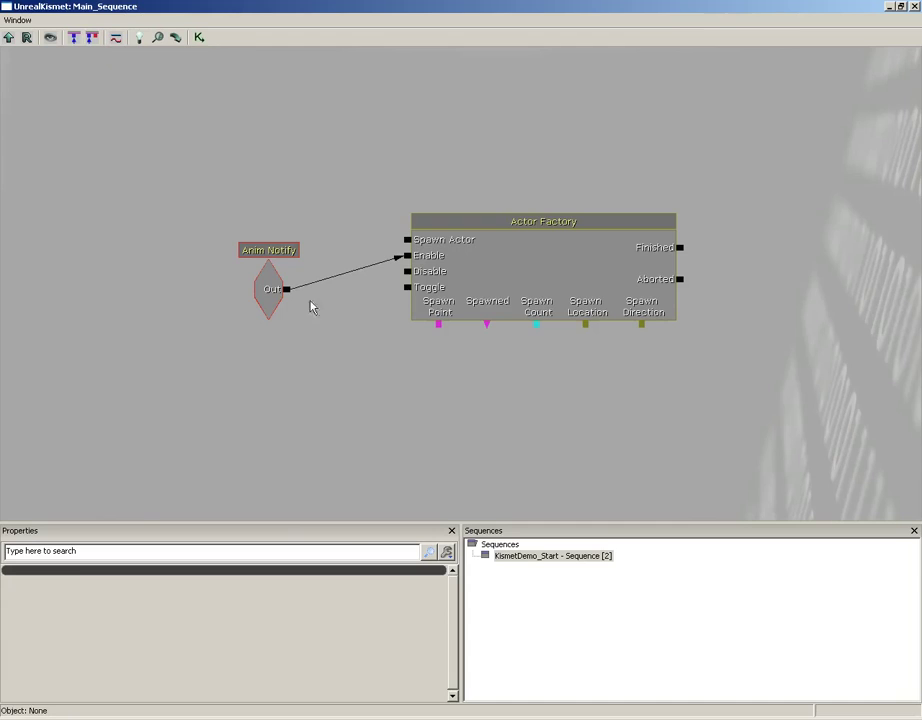
pyautogui.moveTo(265, 297); pyautogui.dragTo(254, 411)
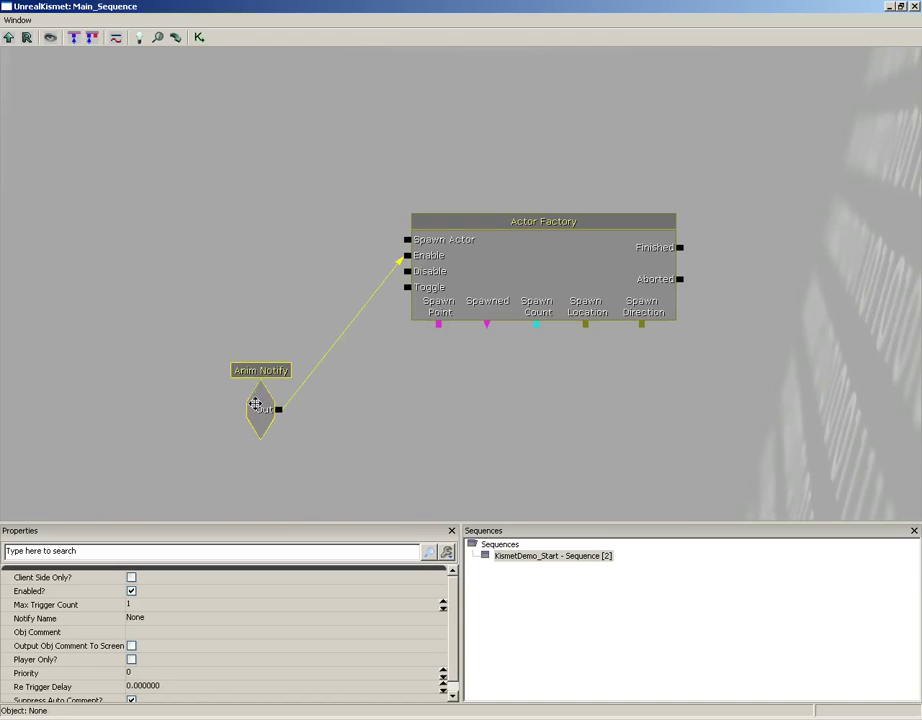
pyautogui.click(115, 39)
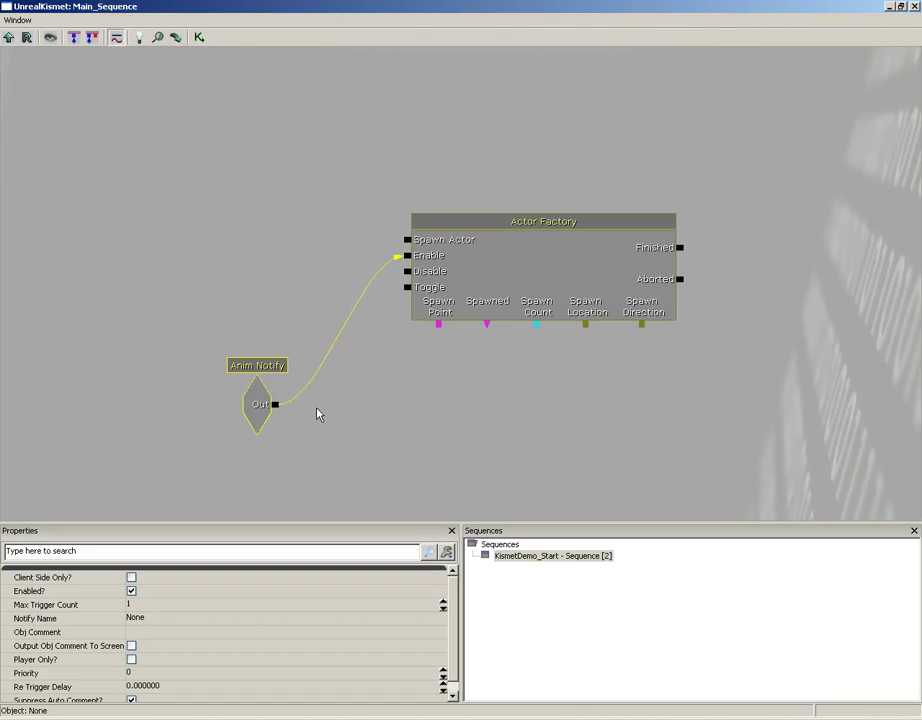
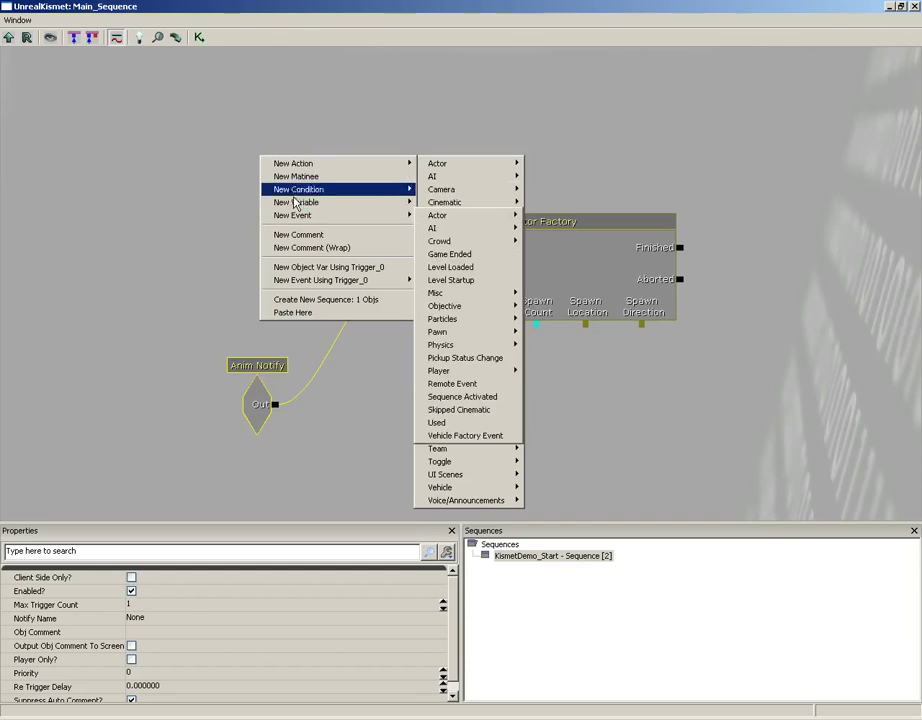
# - Search the new sequence objects for "actor" and close the search without creating anything
pyautogui.click(294, 138)
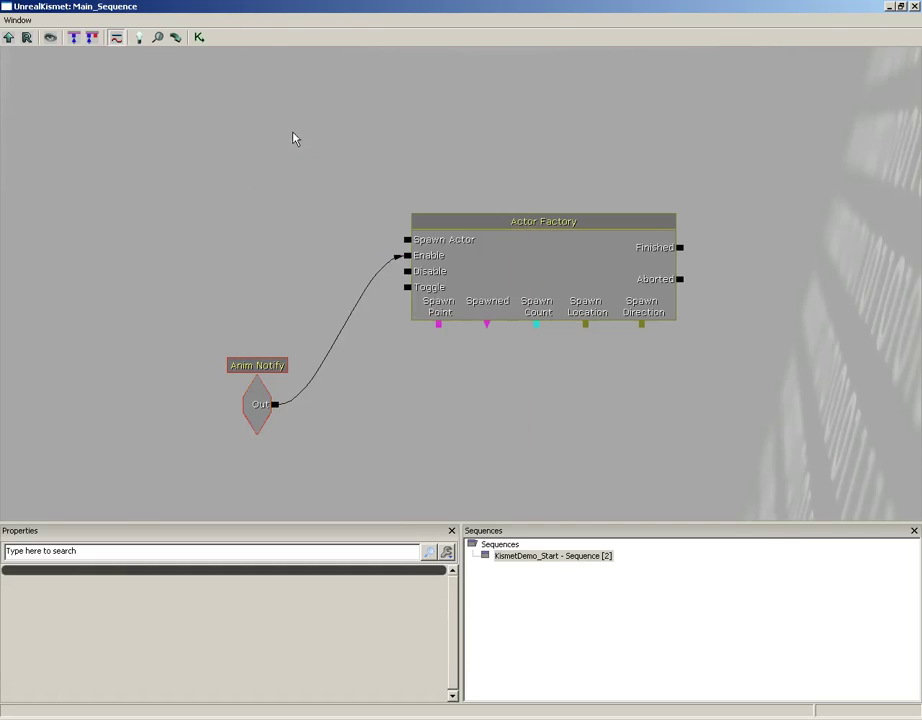
pyautogui.click(139, 39)
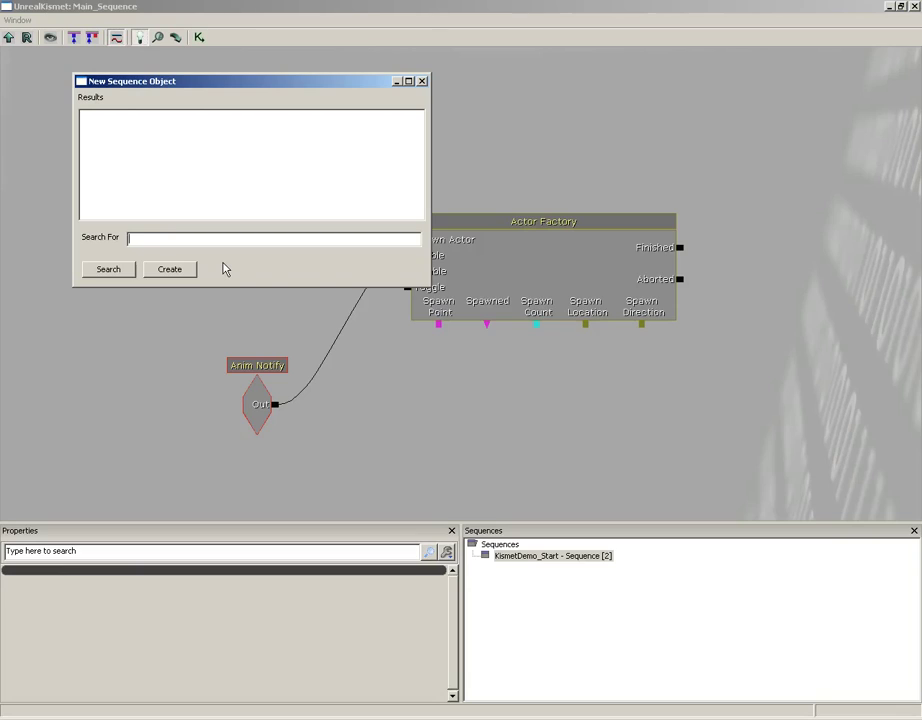
pyautogui.write('actor')
pyautogui.press('Return')
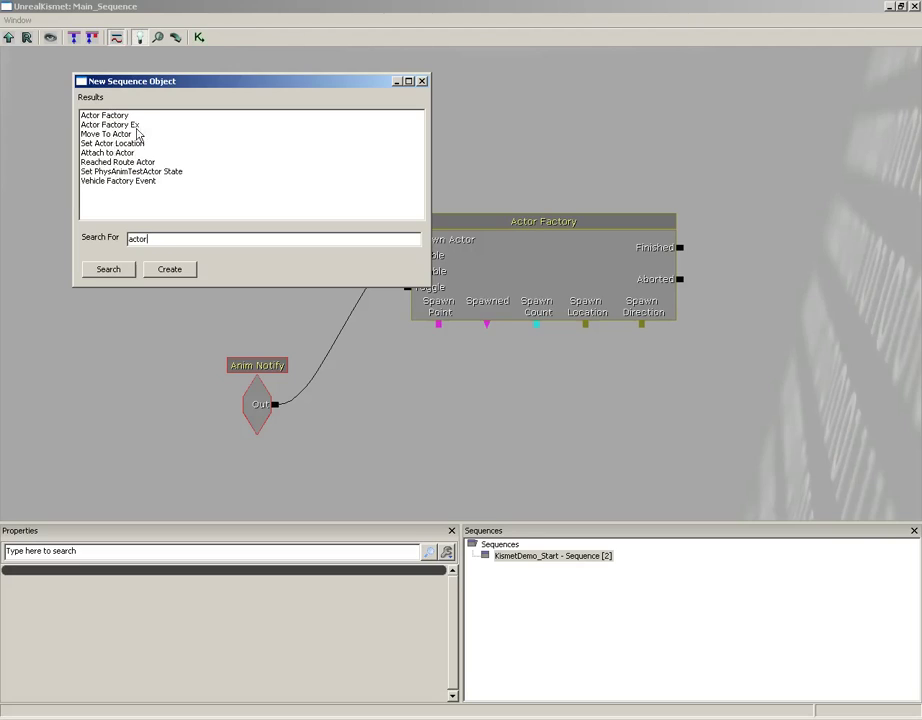
pyautogui.click(422, 82)
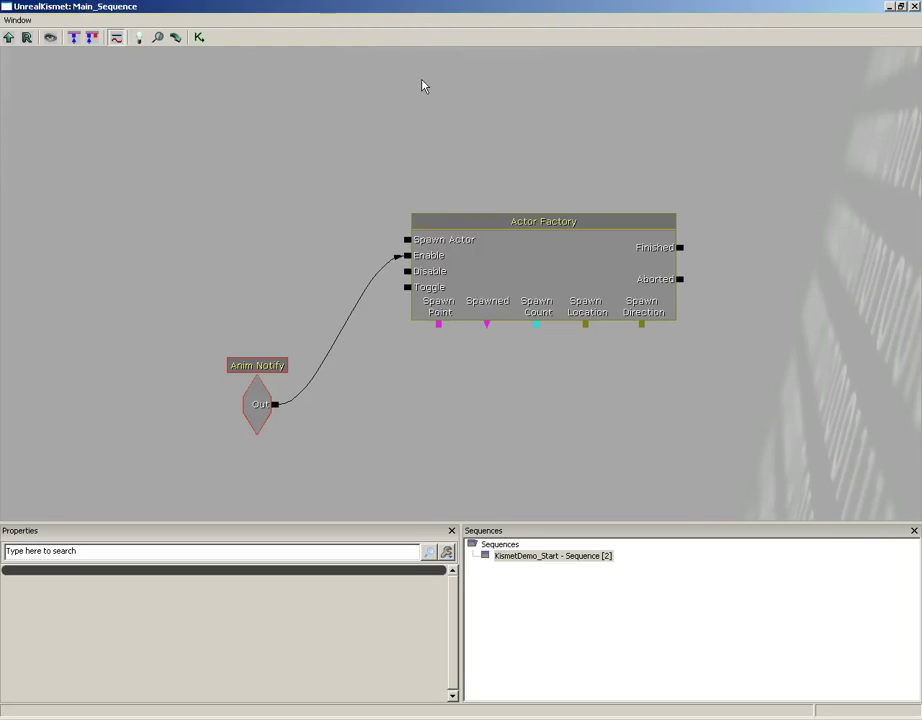
# - Examine the categories of new actions available for the sequence, such as Cinematic, Particles, Misc, Camera and Sound, without adding one
pyautogui.rightClick(228, 134)
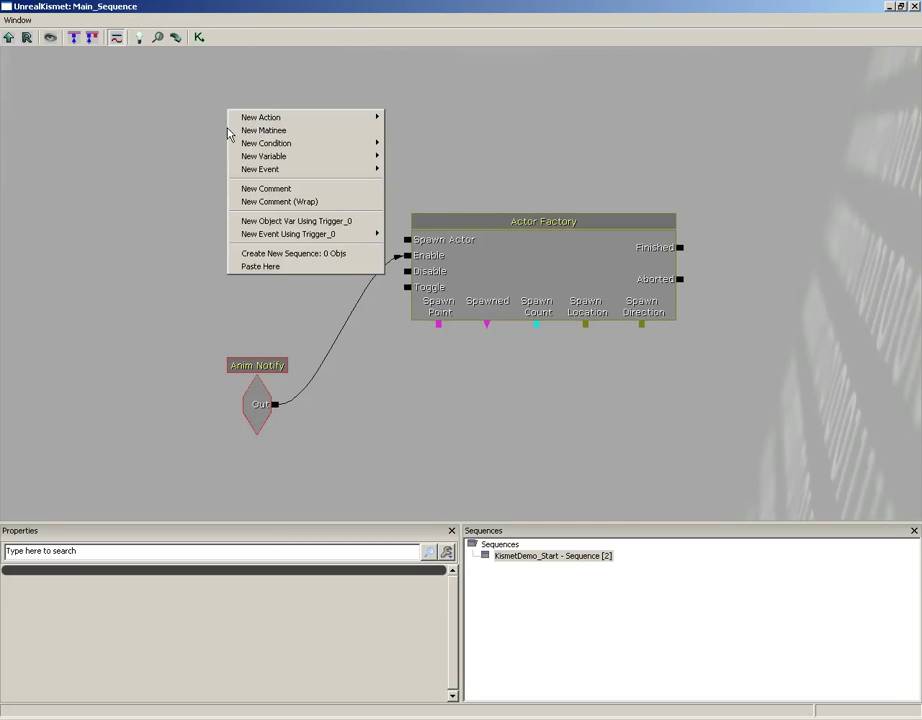
pyautogui.moveTo(268, 118)
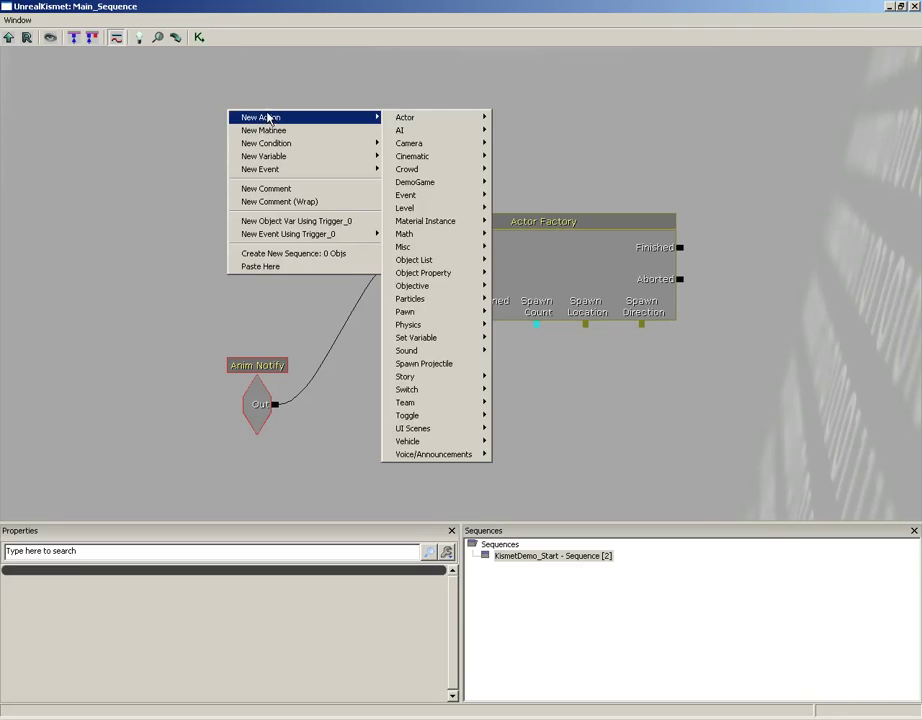
pyautogui.moveTo(264, 172)
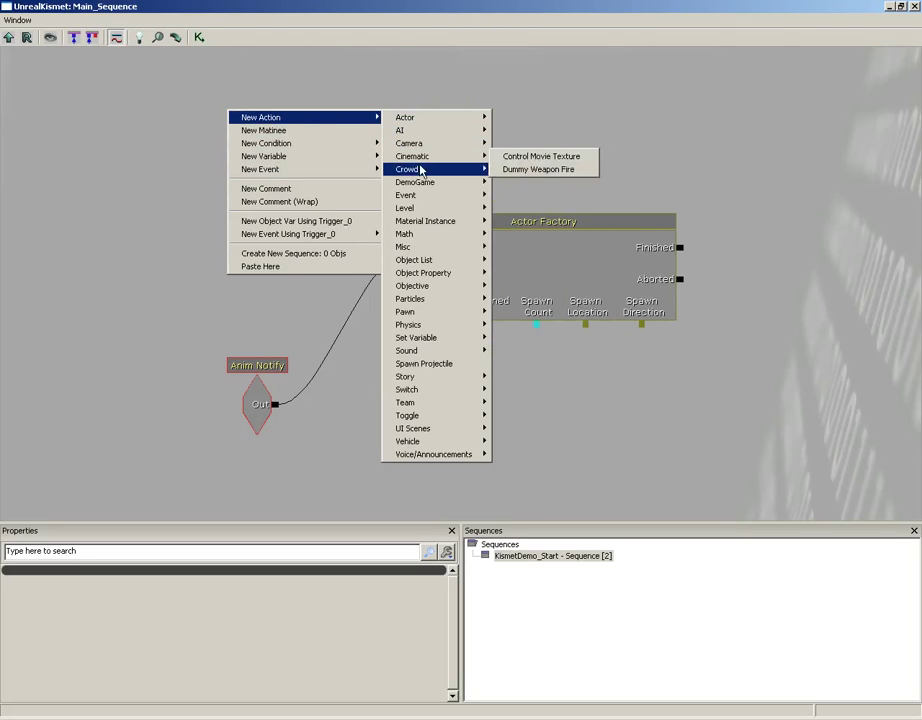
pyautogui.moveTo(420, 172)
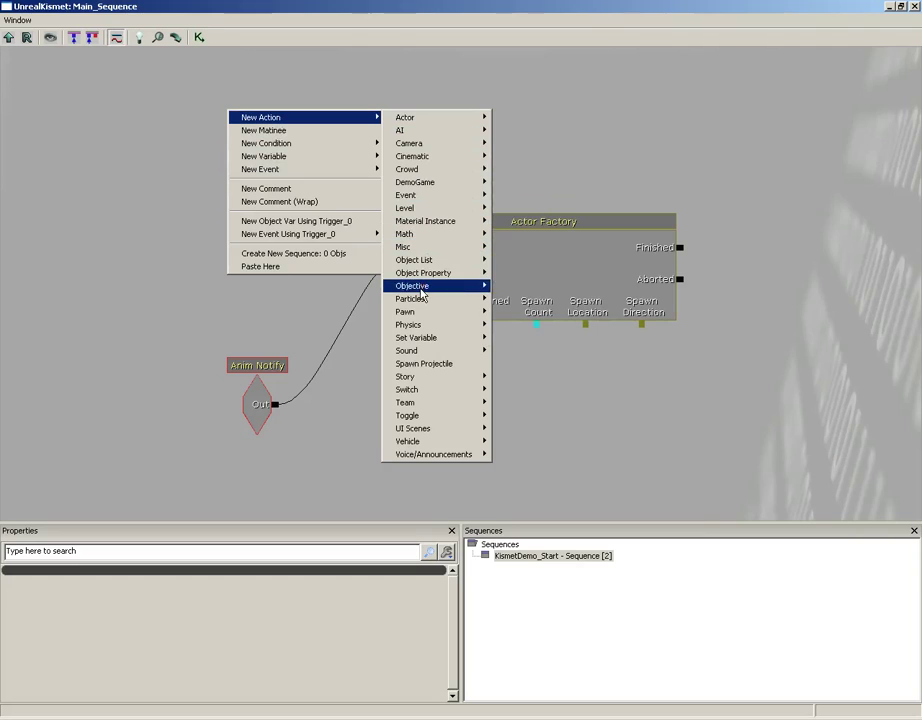
pyautogui.moveTo(421, 289)
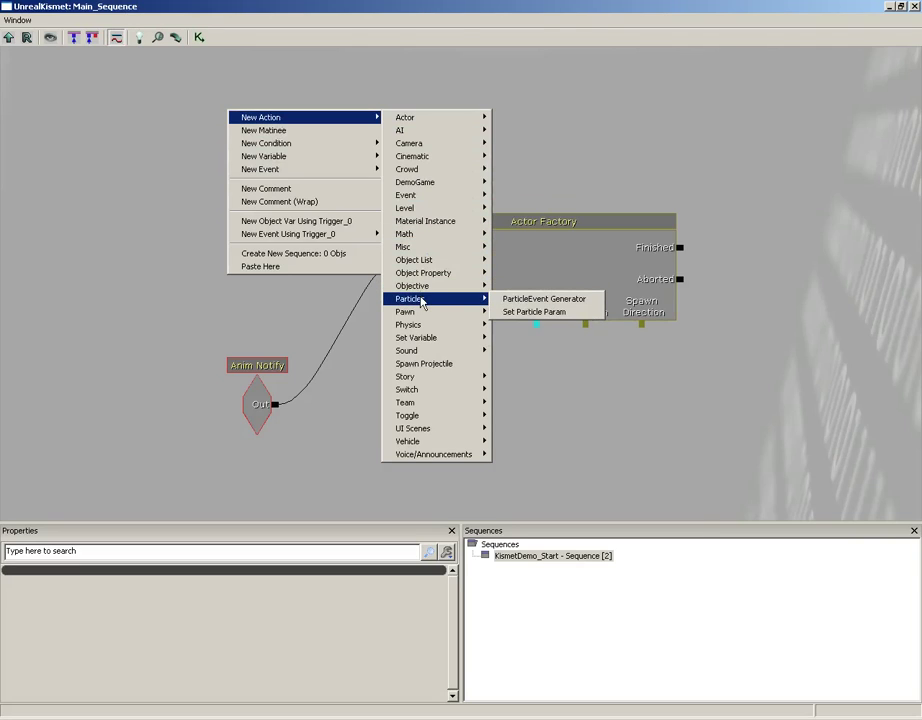
pyautogui.moveTo(421, 252)
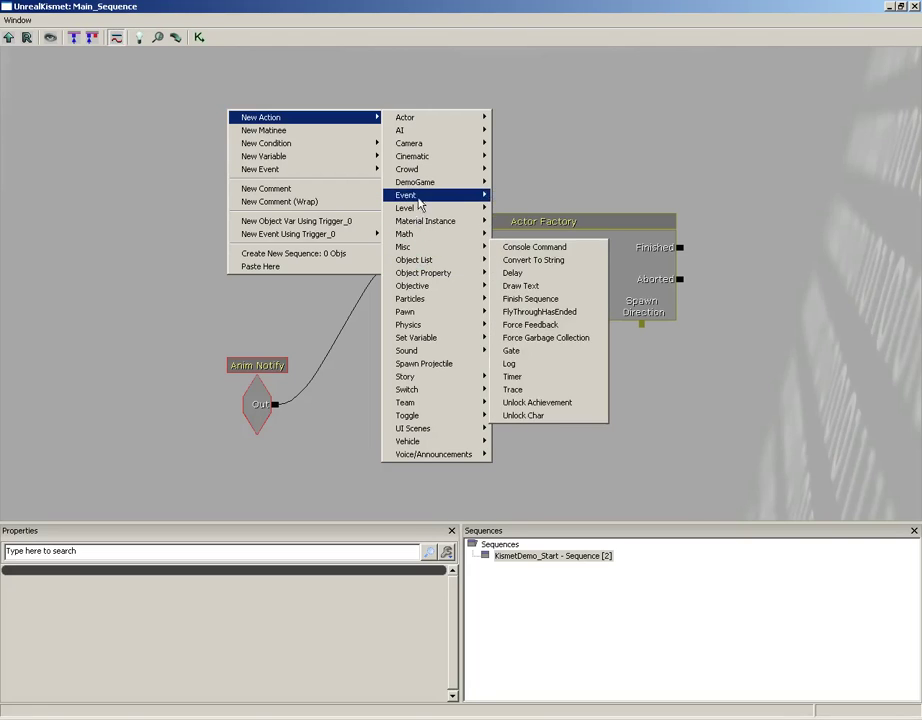
pyautogui.moveTo(418, 143)
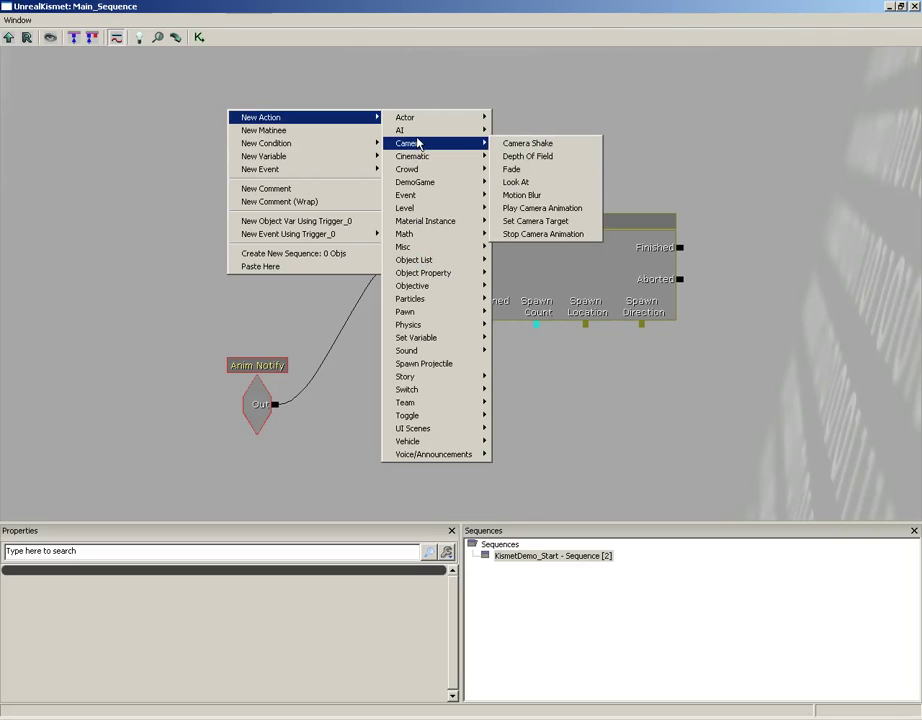
pyautogui.moveTo(452, 351)
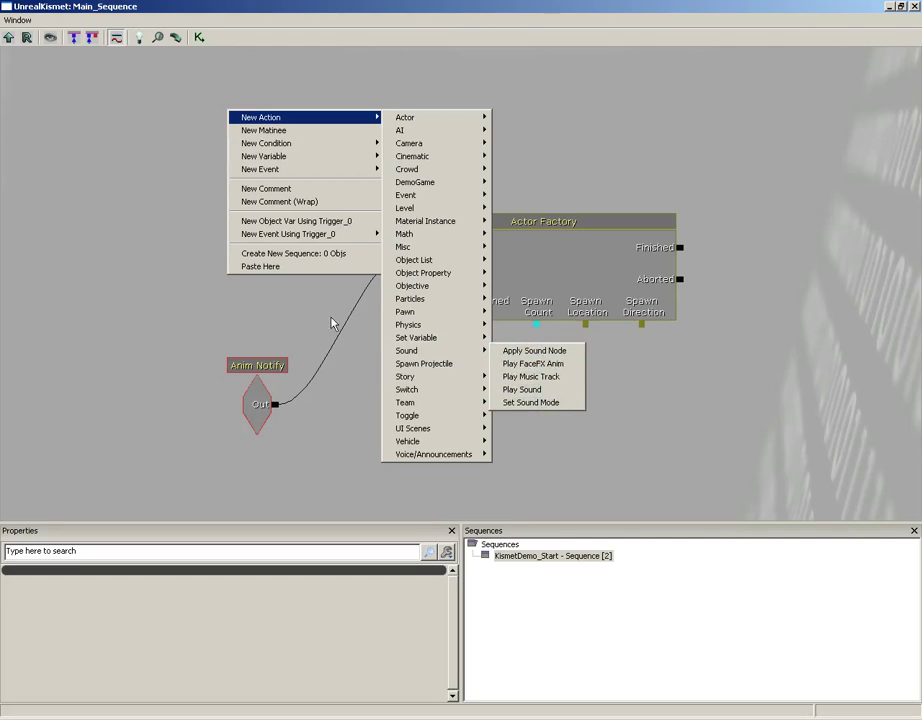
pyautogui.click(127, 259)
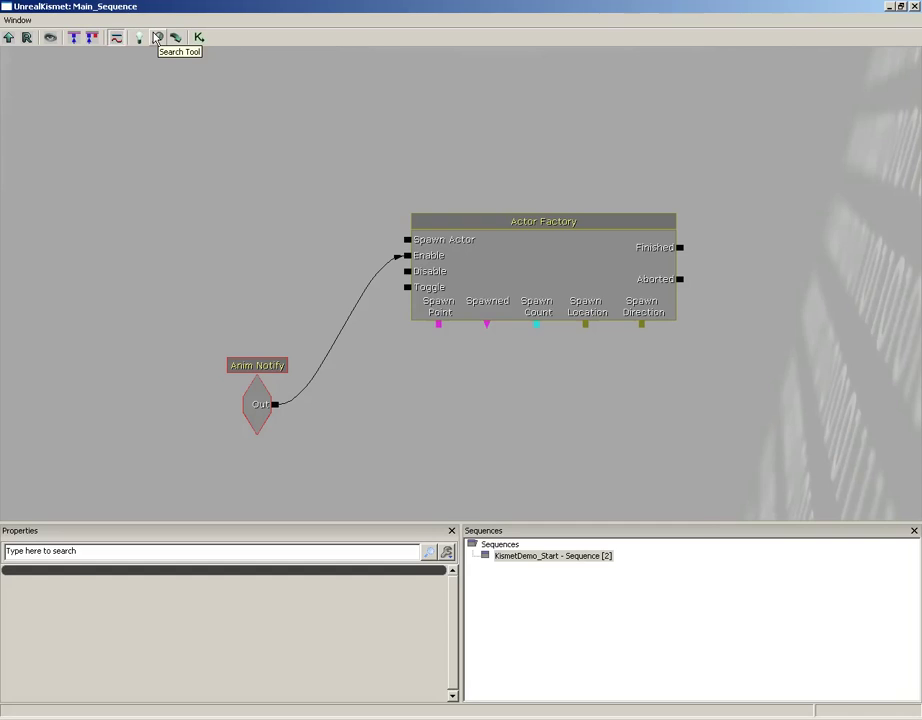
# - Examine the search types offered by the Kismet search tool and view the list of sequence objects needing an update
pyautogui.click(156, 39)
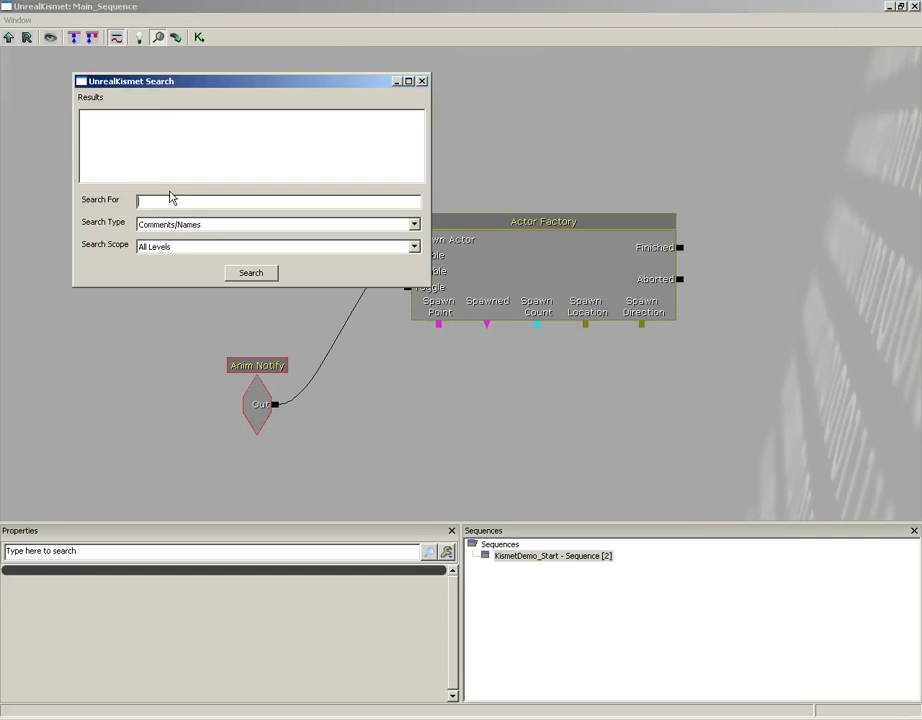
pyautogui.click(216, 225)
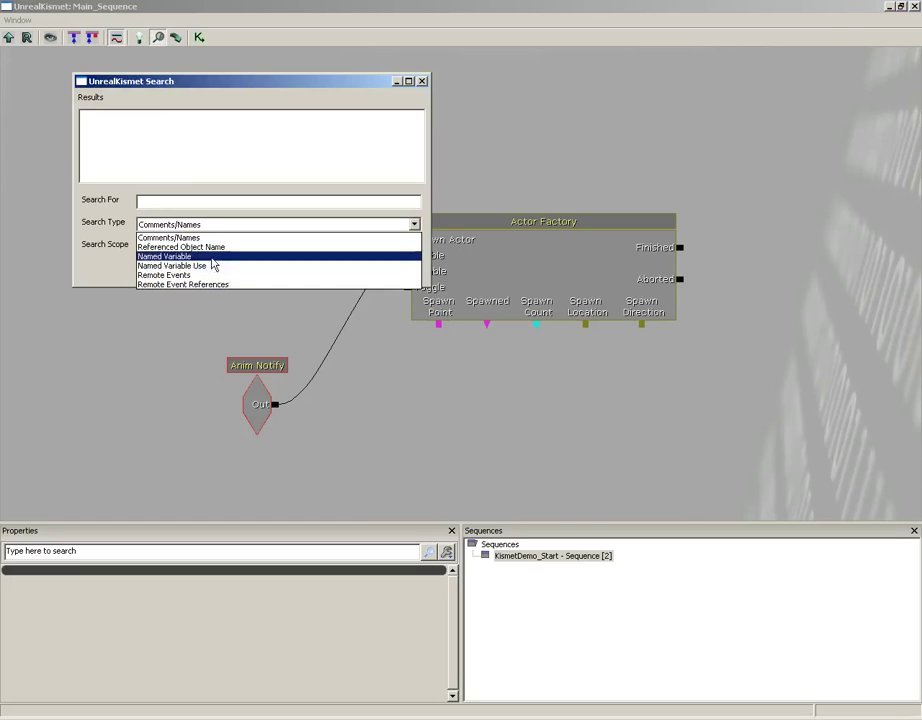
pyautogui.click(110, 270)
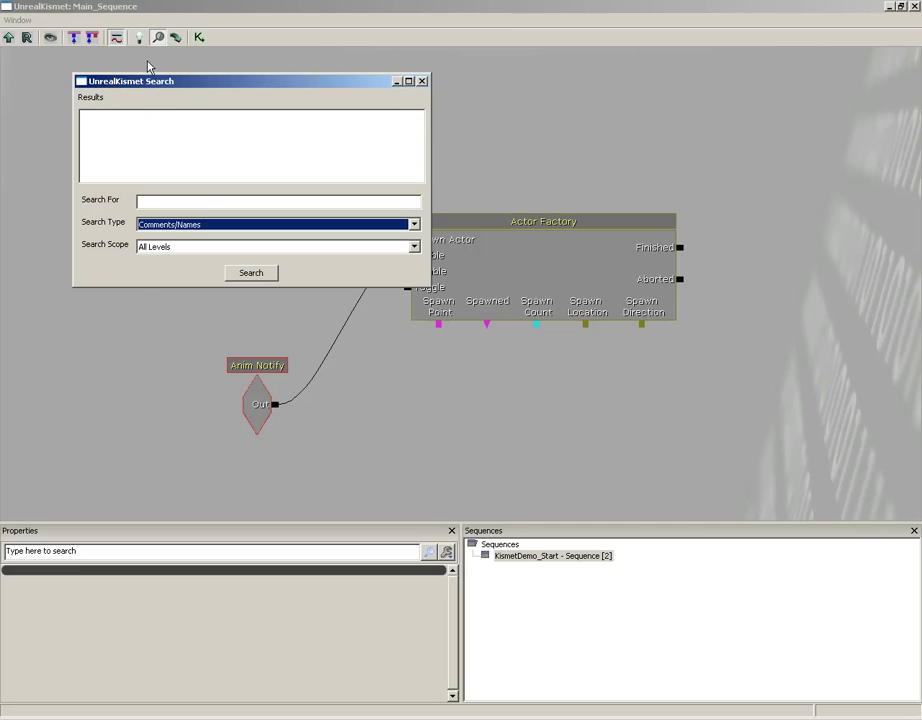
pyautogui.click(421, 81)
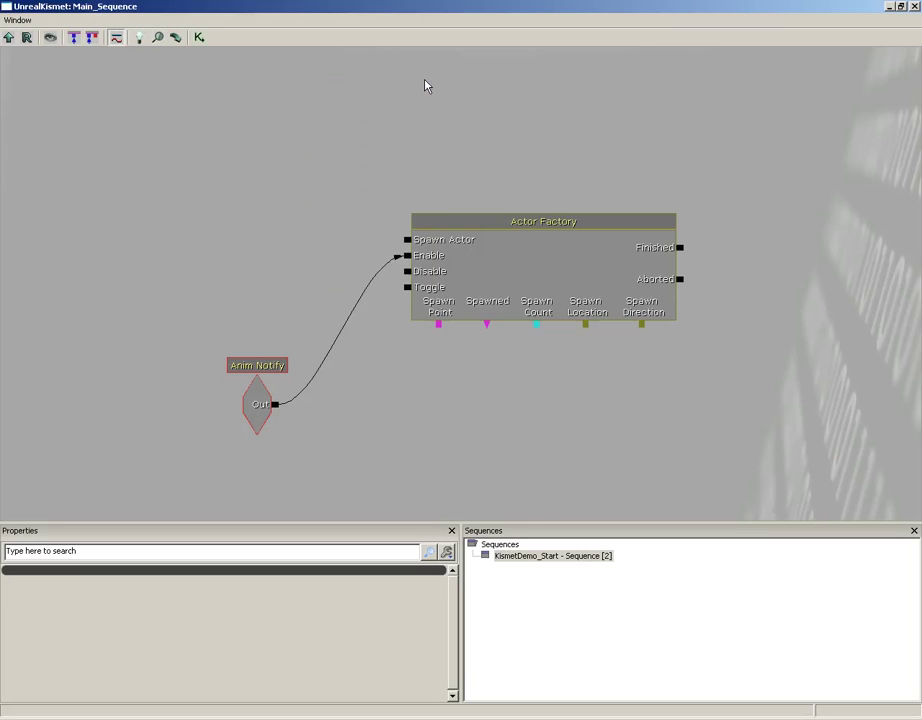
pyautogui.click(174, 38)
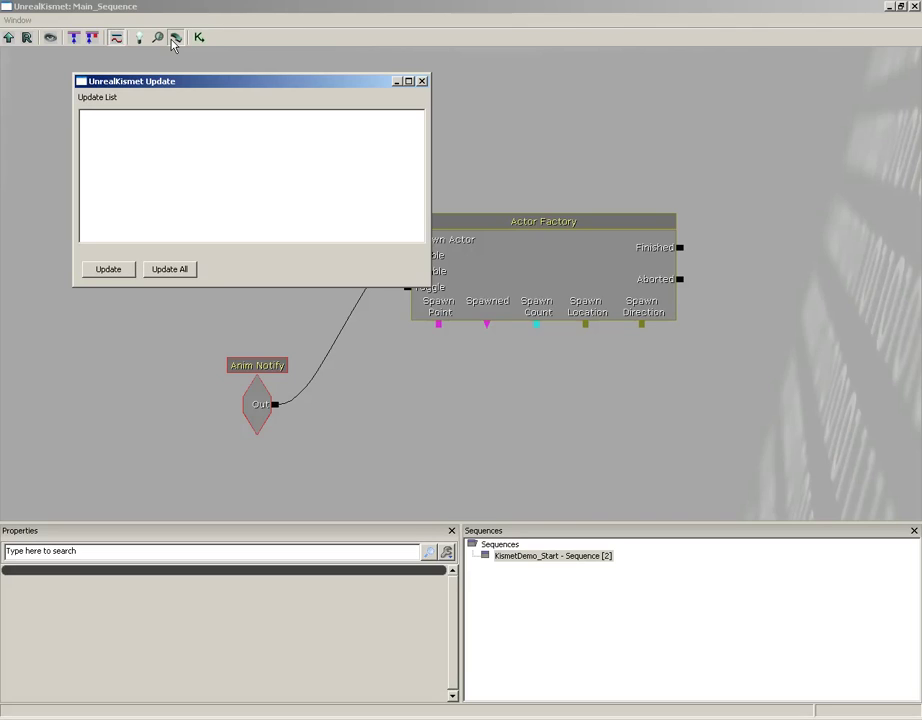
pyautogui.click(422, 80)
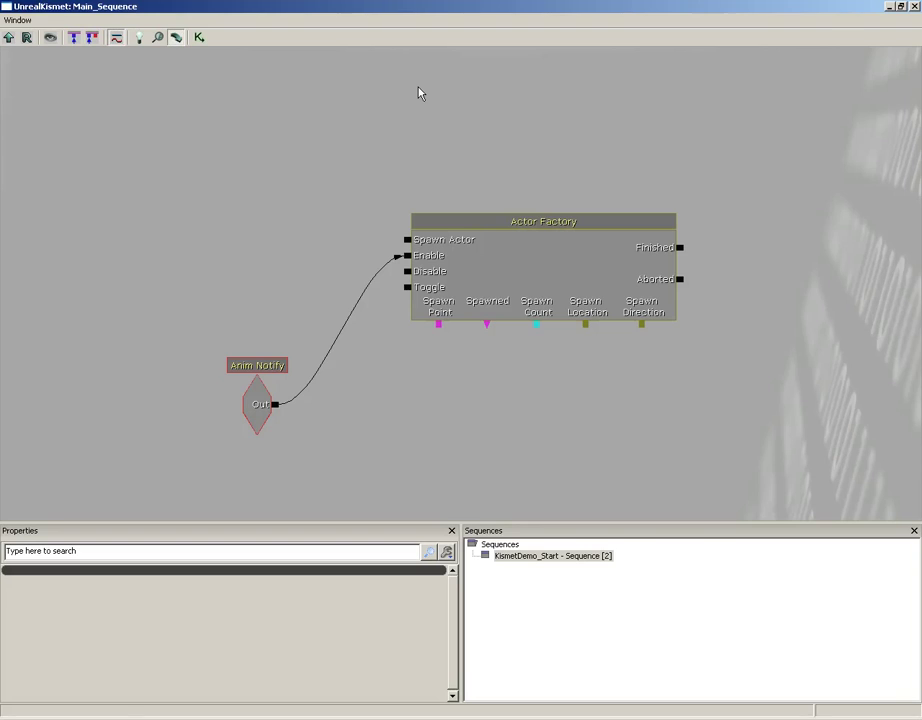
# - Practise selecting the Anim Notify event and the Actor Factory together and individually, ending with nothing selected
pyautogui.click(252, 404)
pyautogui.keyDown('ctrl'); pyautogui.click(476, 263); pyautogui.keyUp('ctrl')
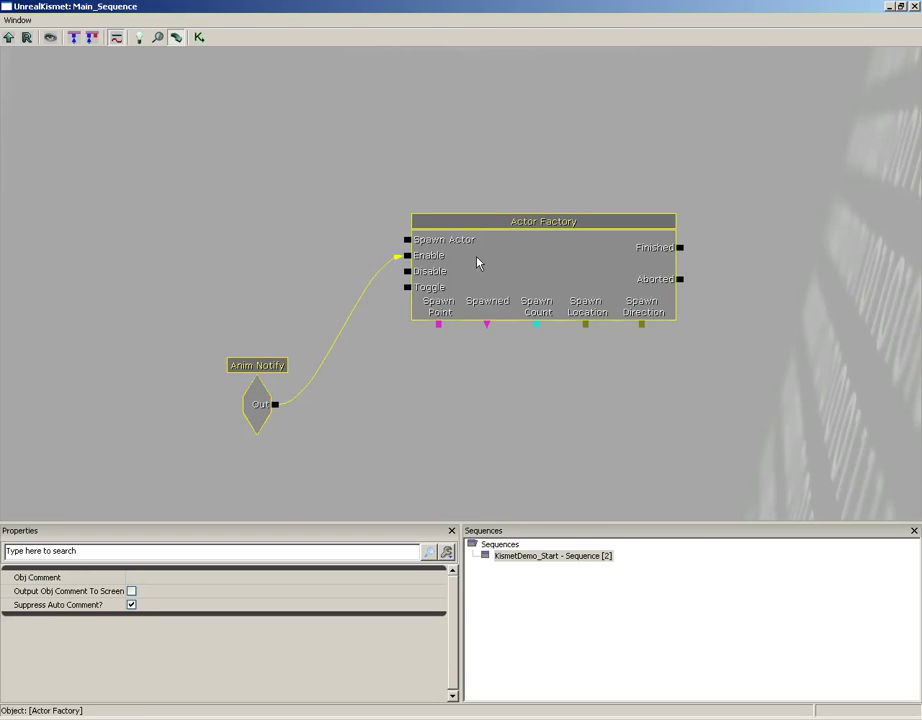
pyautogui.click(397, 401)
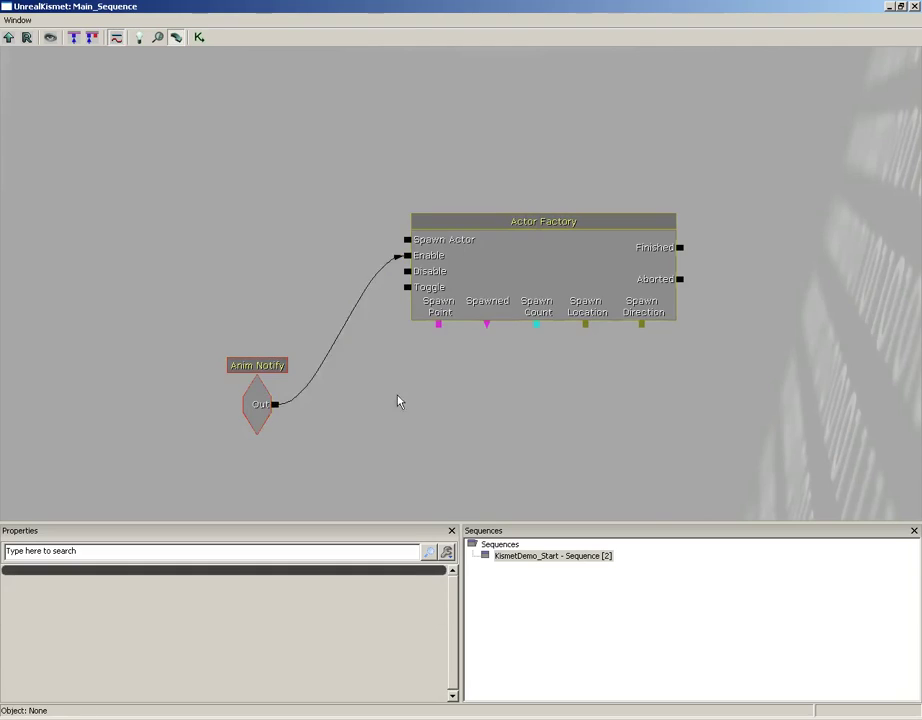
pyautogui.click(258, 418)
pyautogui.click(506, 258)
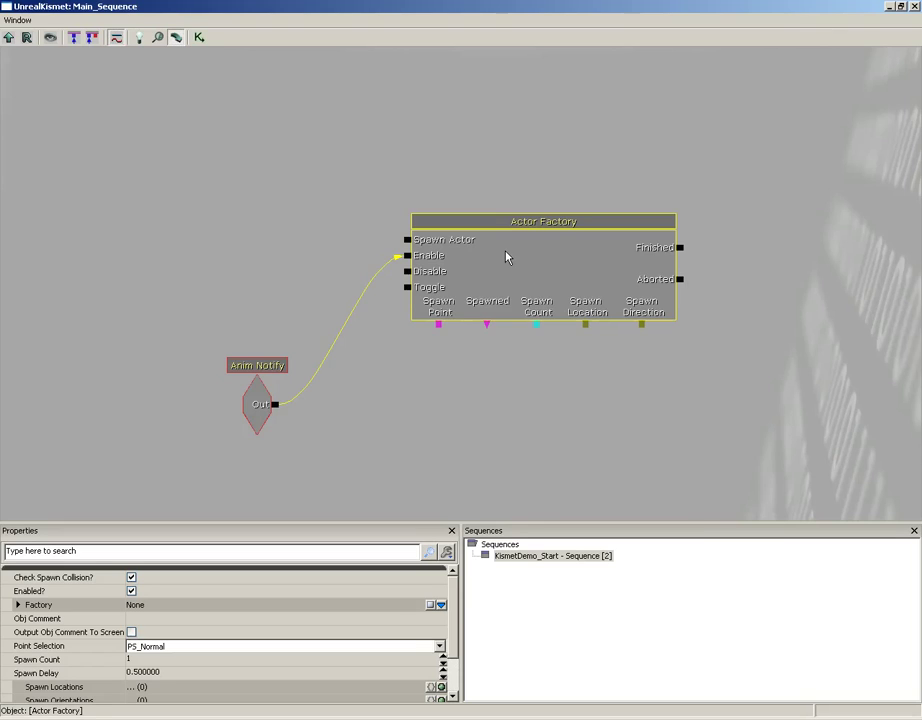
pyautogui.click(340, 222)
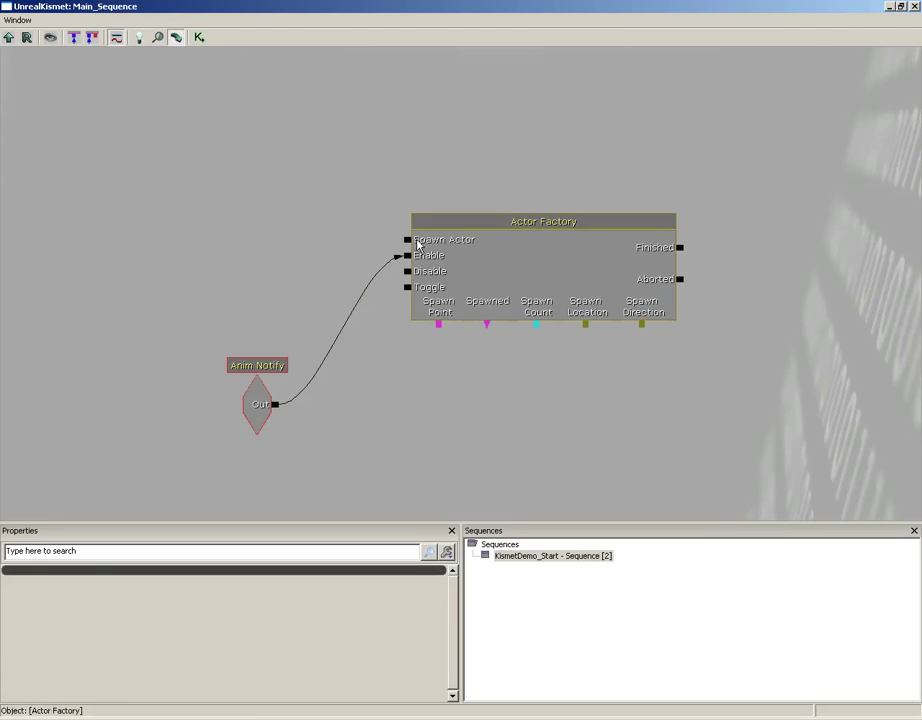
# - Select the Anim Notify event and the Actor Factory with a marquee and delete both sample nodes
pyautogui.keyDown('ctrl'); pyautogui.keyDown('alt'); pyautogui.moveTo(152, 86); pyautogui.dragTo(545, 440); pyautogui.keyUp('alt'); pyautogui.keyUp('ctrl')
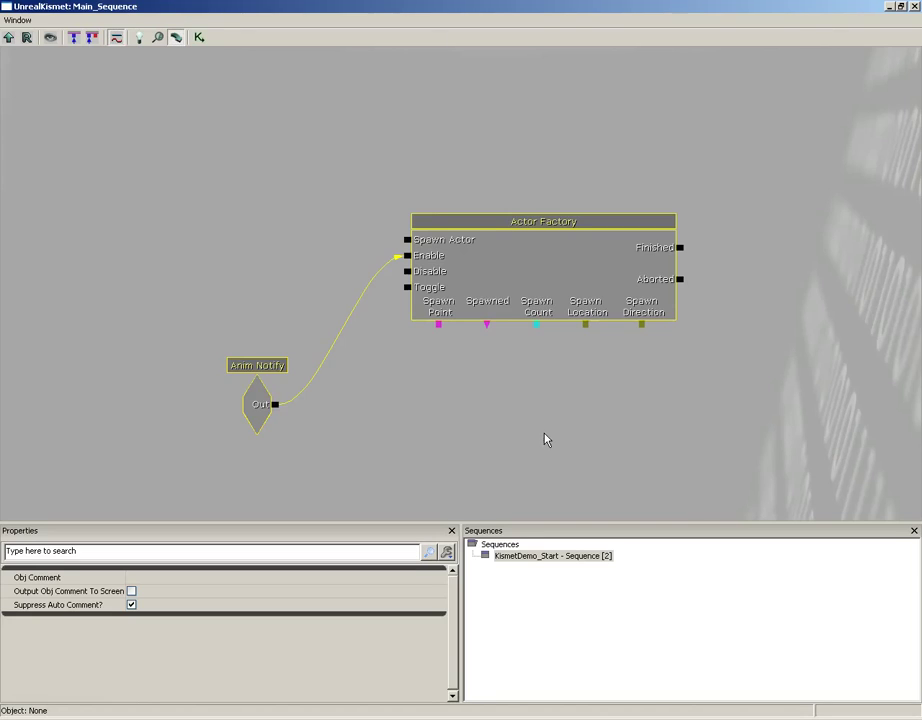
pyautogui.press('Delete')
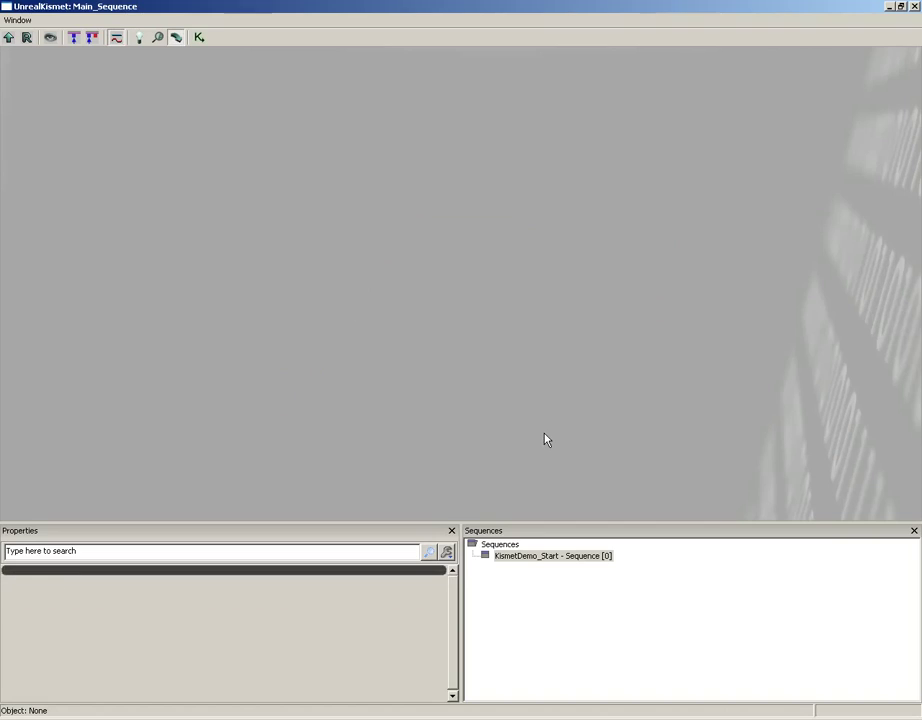
# - Return to the level where Trigger_0 is selected, create a Used event for it in Kismet, and delete that event again
pyautogui.click(199, 38)
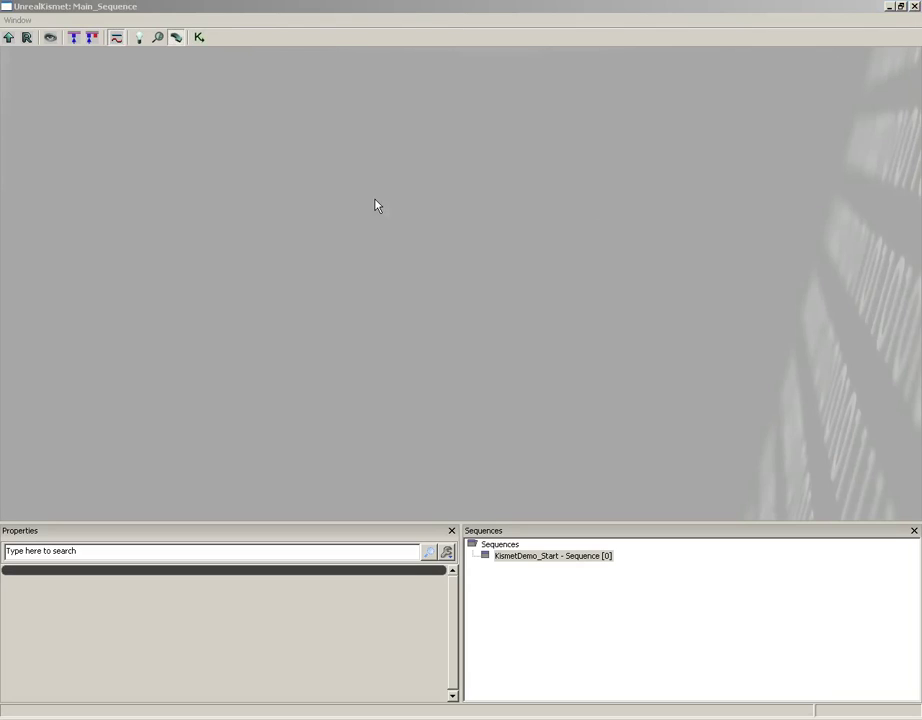
pyautogui.click(888, 6)
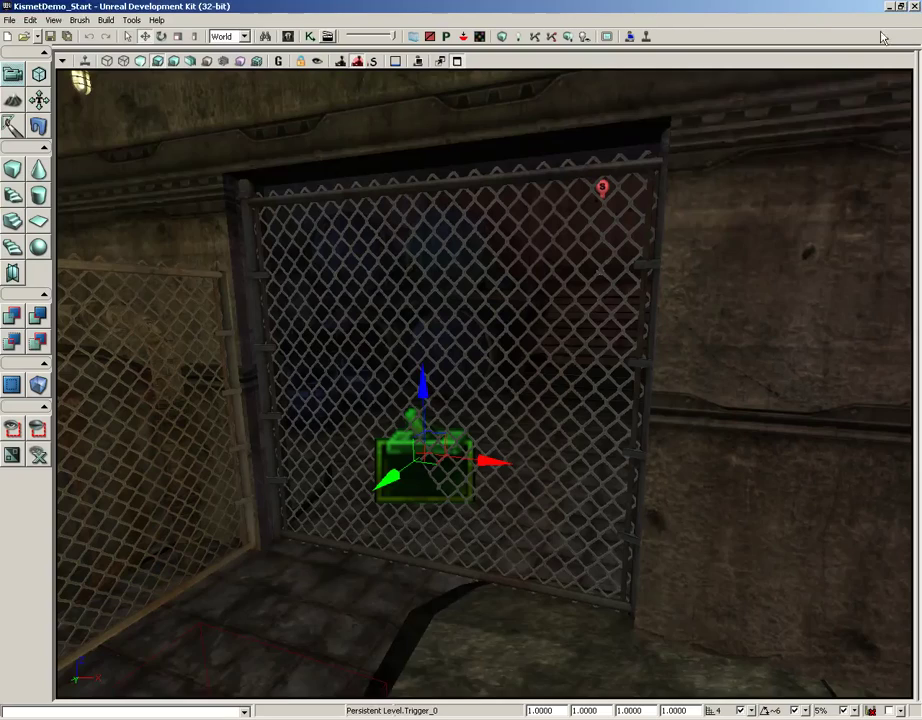
pyautogui.click(310, 37)
pyautogui.rightClick(262, 168)
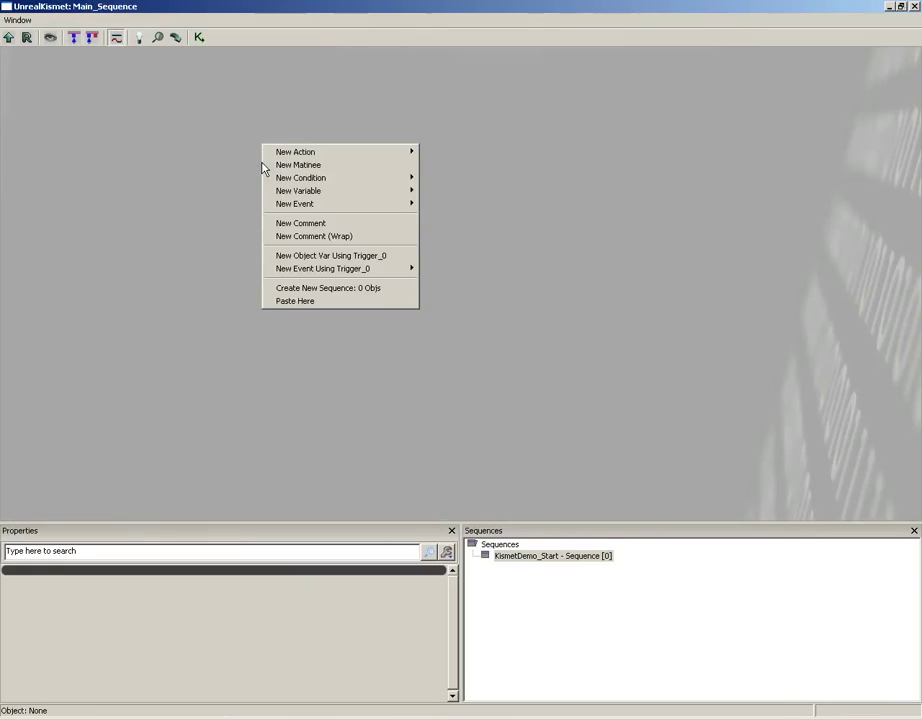
pyautogui.moveTo(323, 270)
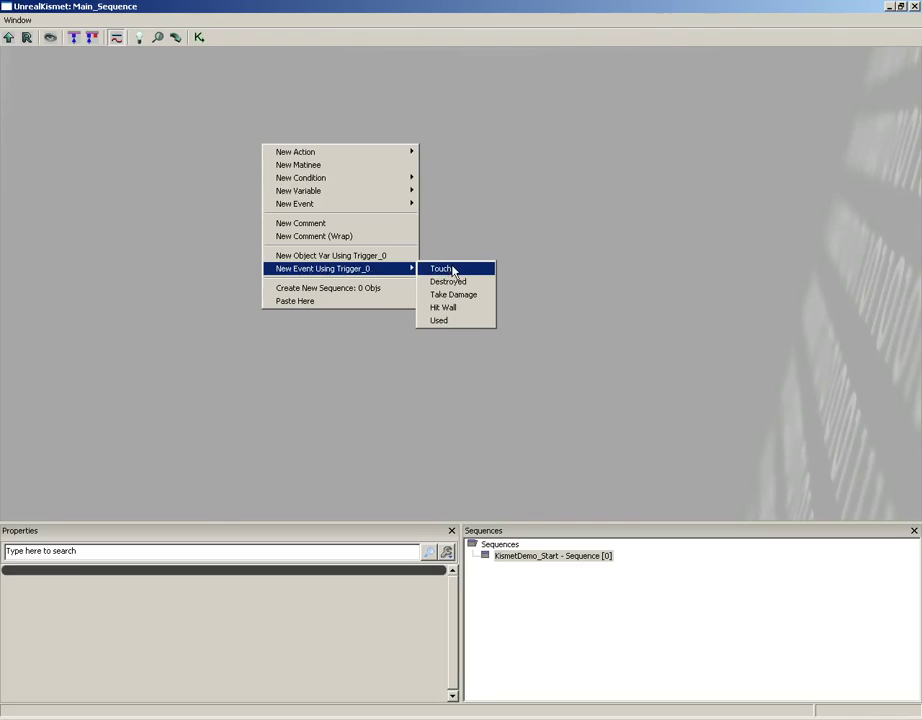
pyautogui.click(448, 321)
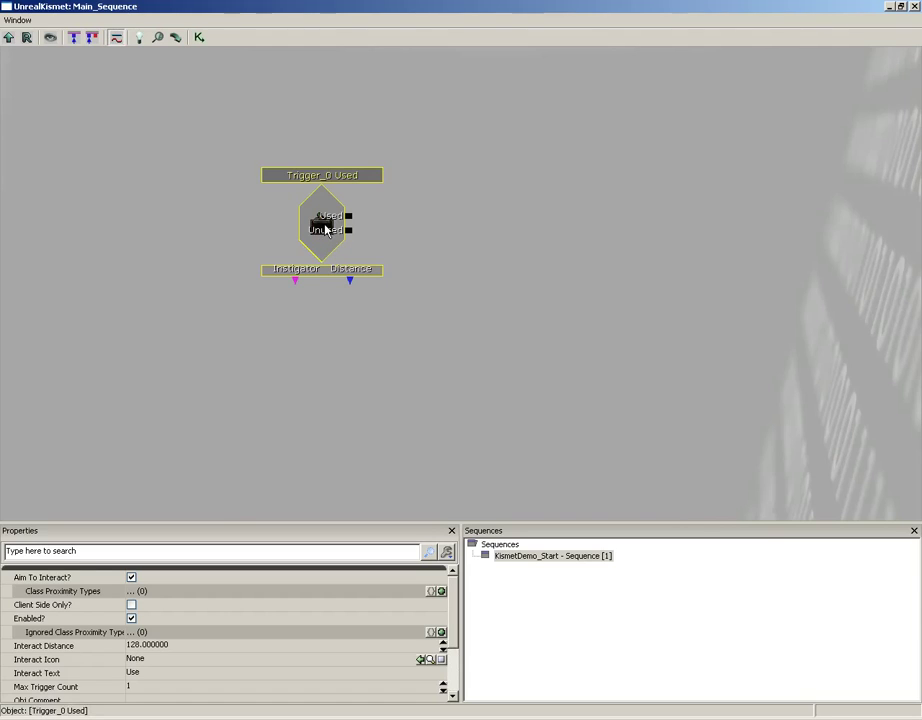
pyautogui.press('Delete')
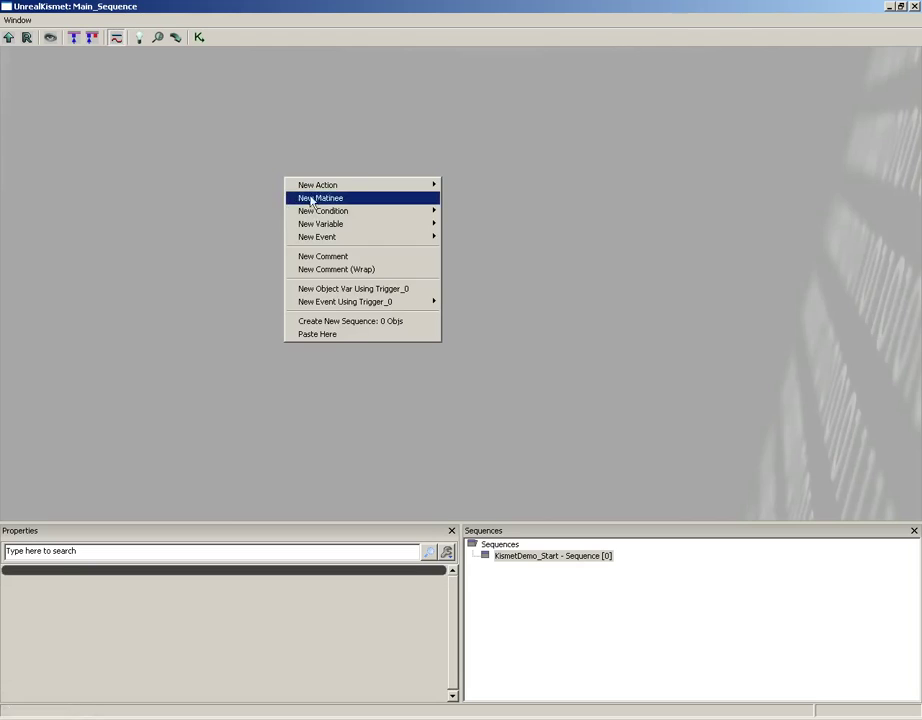
# - Create a Touch event using Trigger_0 and set its Max Trigger Count to 0
pyautogui.moveTo(376, 311)
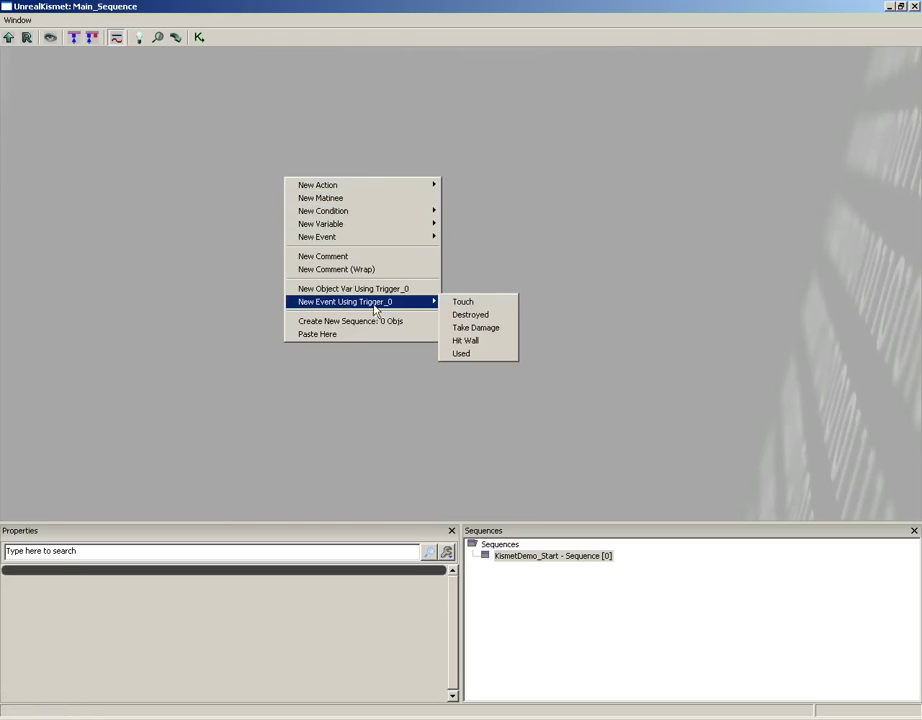
pyautogui.click(463, 302)
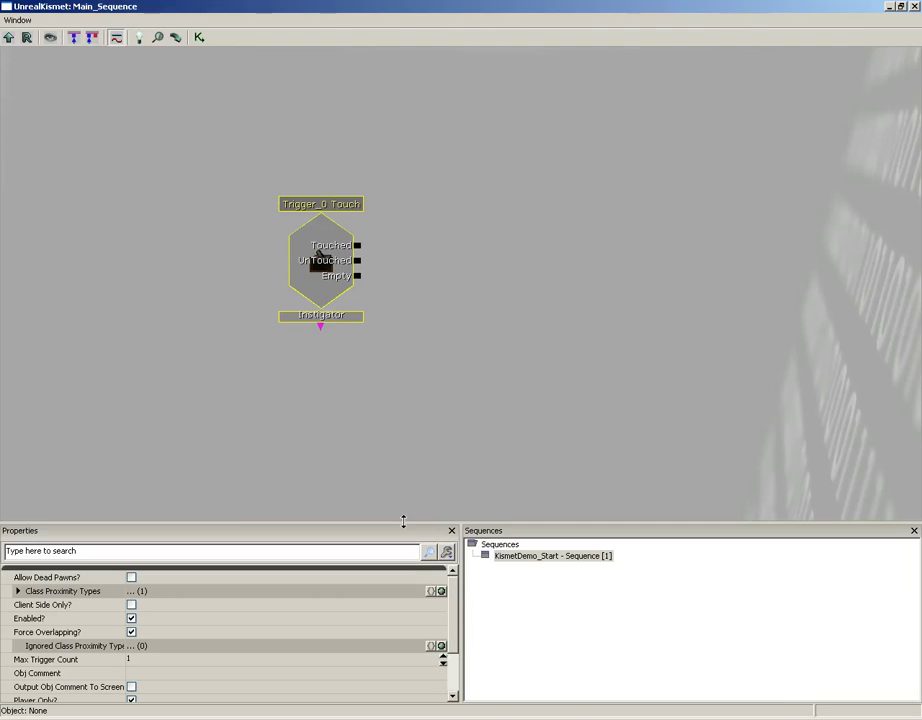
pyautogui.click(156, 661)
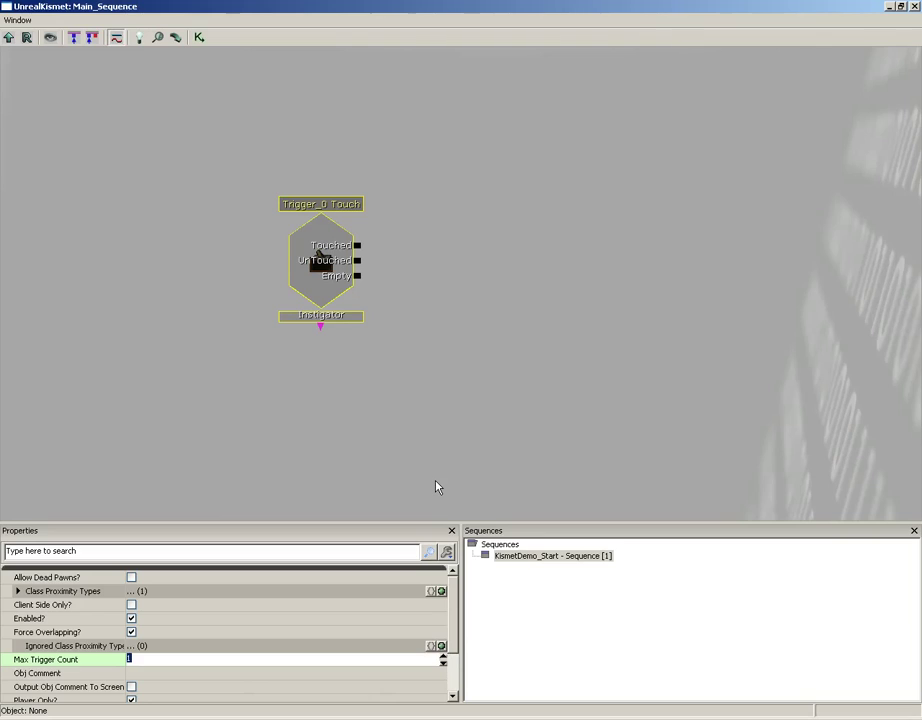
pyautogui.write('0')
pyautogui.click(481, 260)
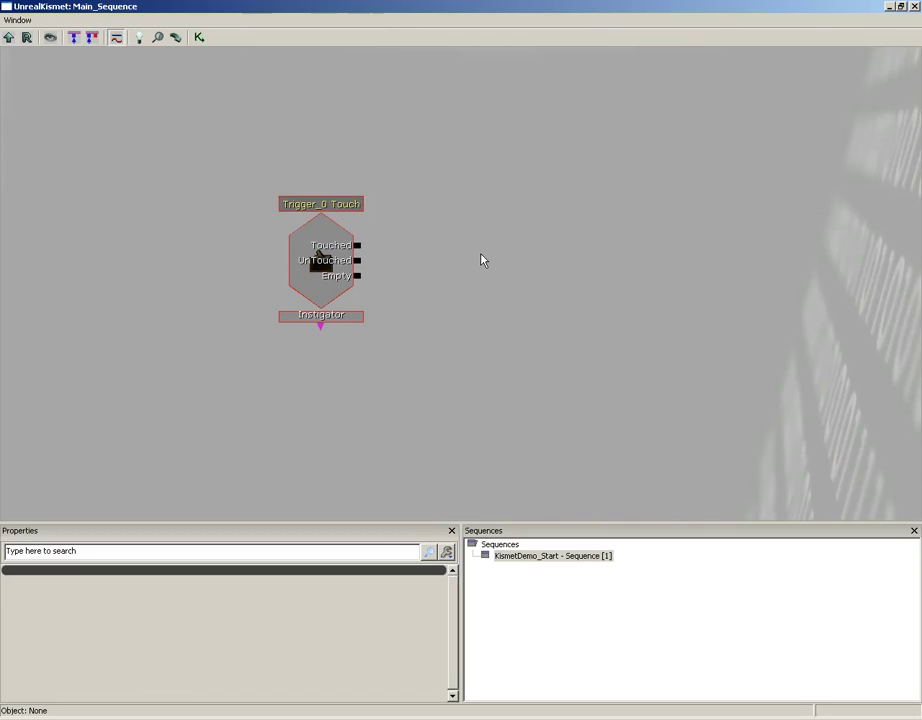
# - Add a Matinee beside the Trigger_0 Touch event and connect the event's Touched output to the Matinee's Play input
pyautogui.rightClick(424, 229)
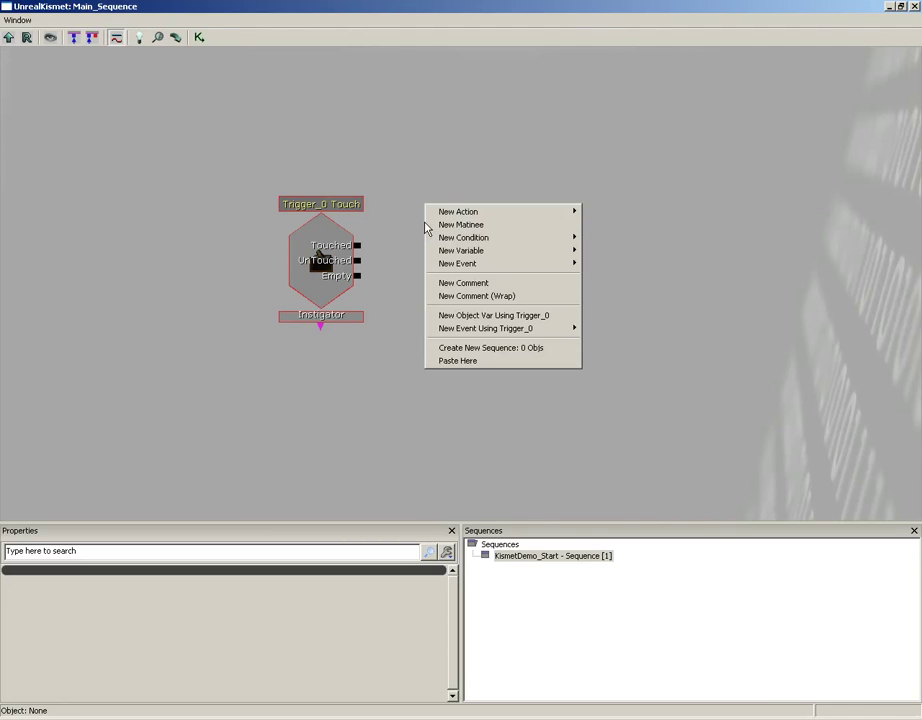
pyautogui.click(479, 226)
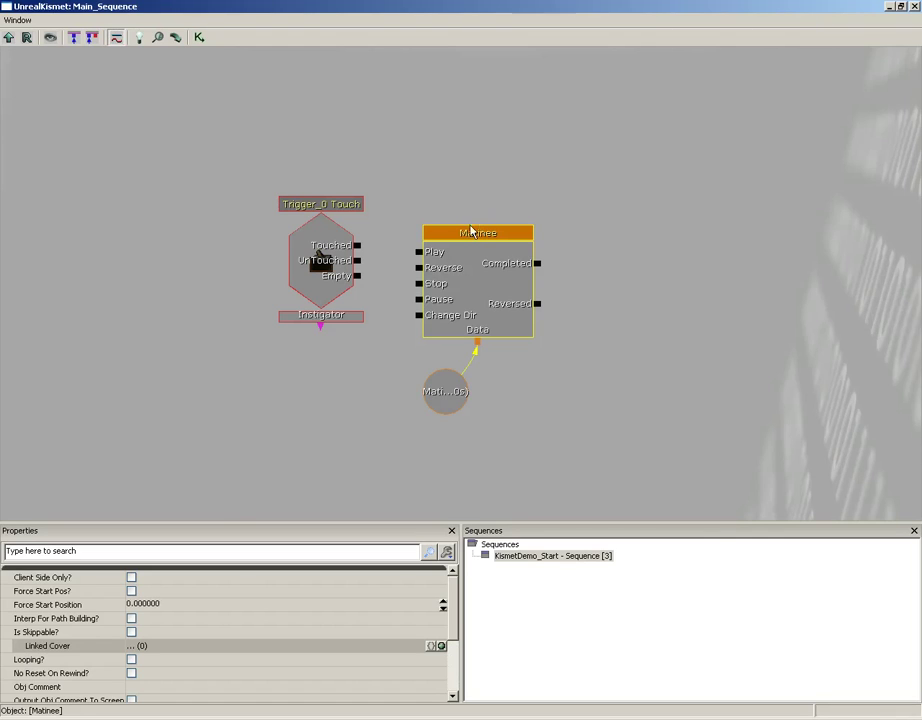
pyautogui.moveTo(324, 310); pyautogui.dragTo(295, 327)
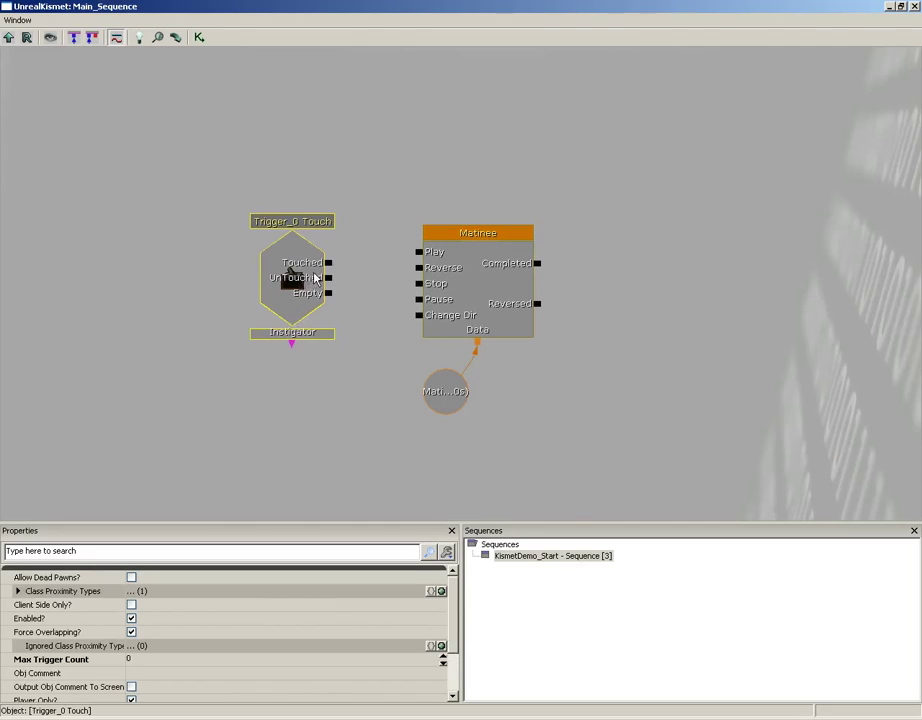
pyautogui.moveTo(328, 264); pyautogui.dragTo(420, 254)
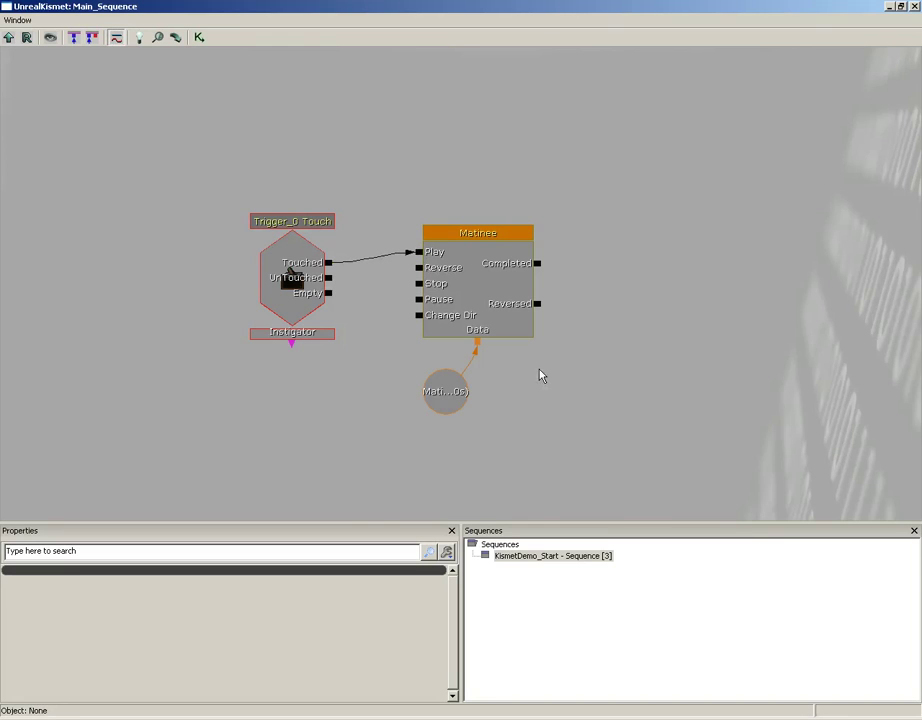
# - Open the Matinee for editing in place of Kismet and select the chain-link gate in the level
pyautogui.doubleClick(498, 272)
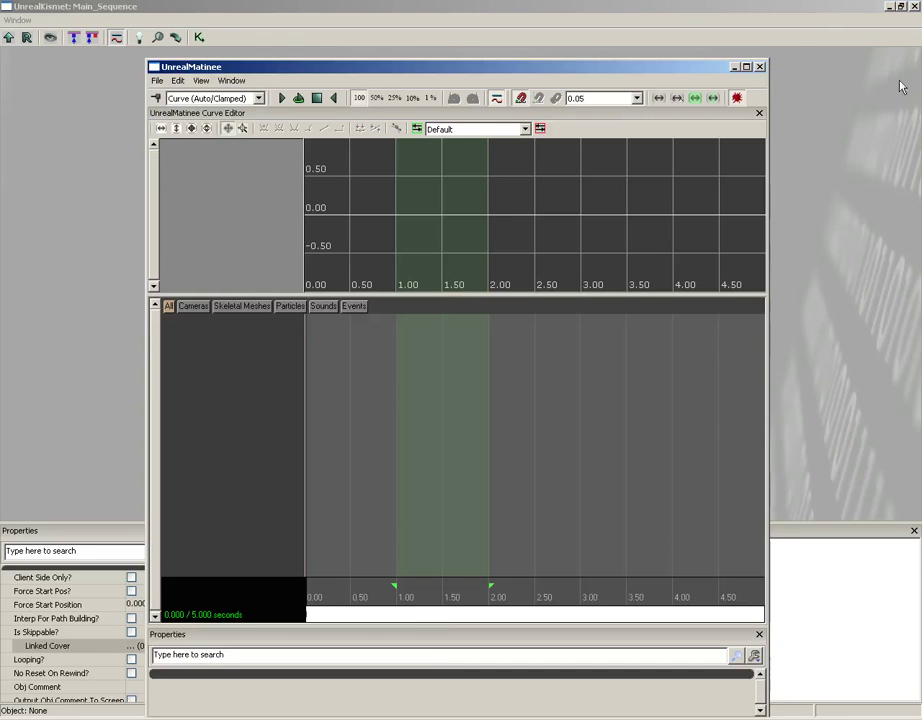
pyautogui.click(914, 6)
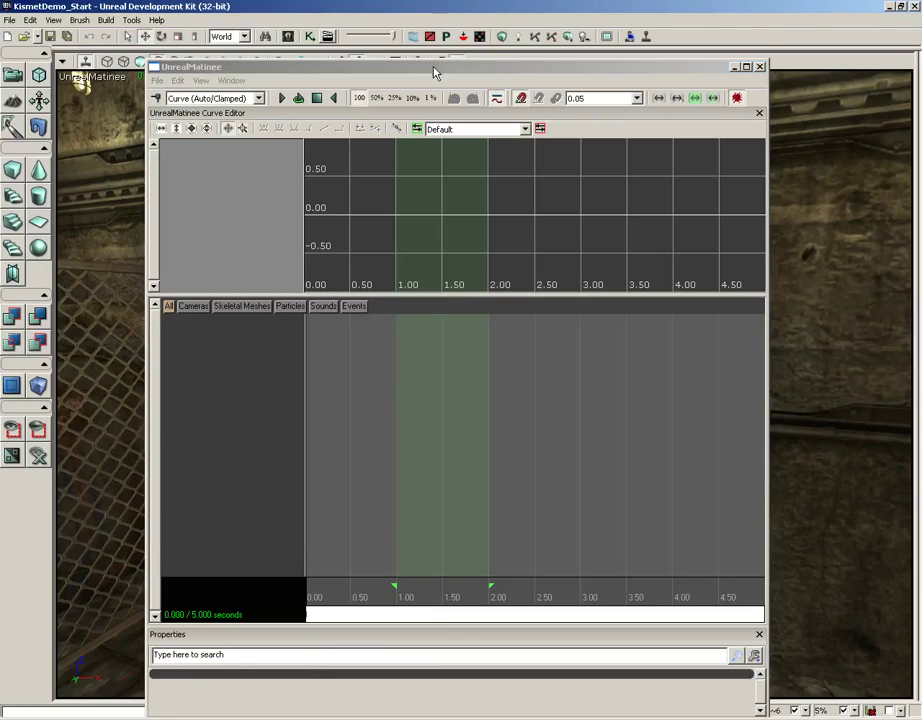
pyautogui.moveTo(610, 72); pyautogui.dragTo(817, 24)
pyautogui.click(377, 187)
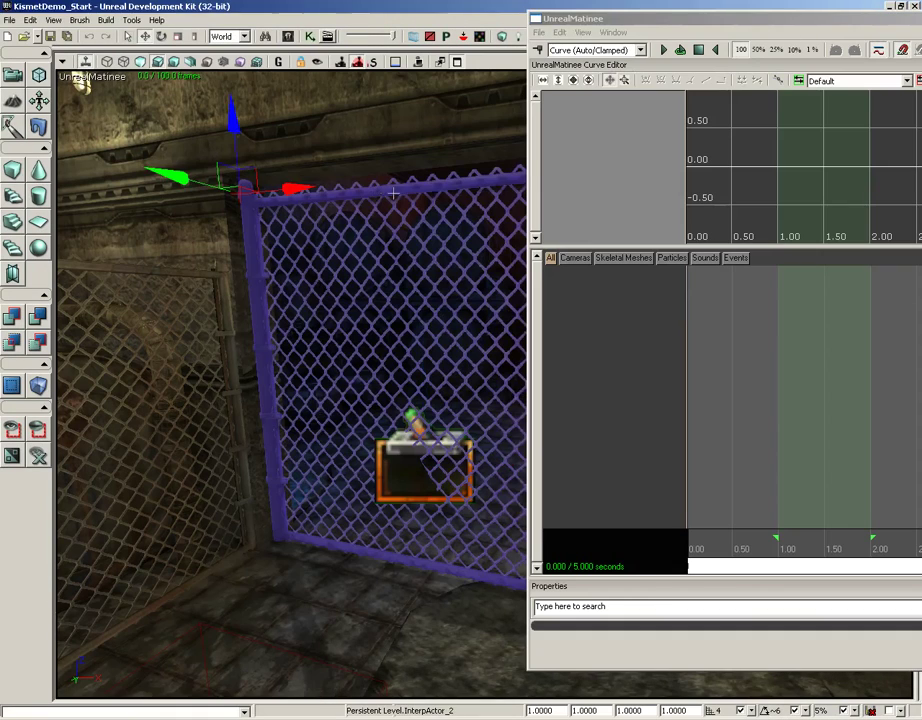
pyautogui.moveTo(637, 9); pyautogui.dragTo(336, 12)
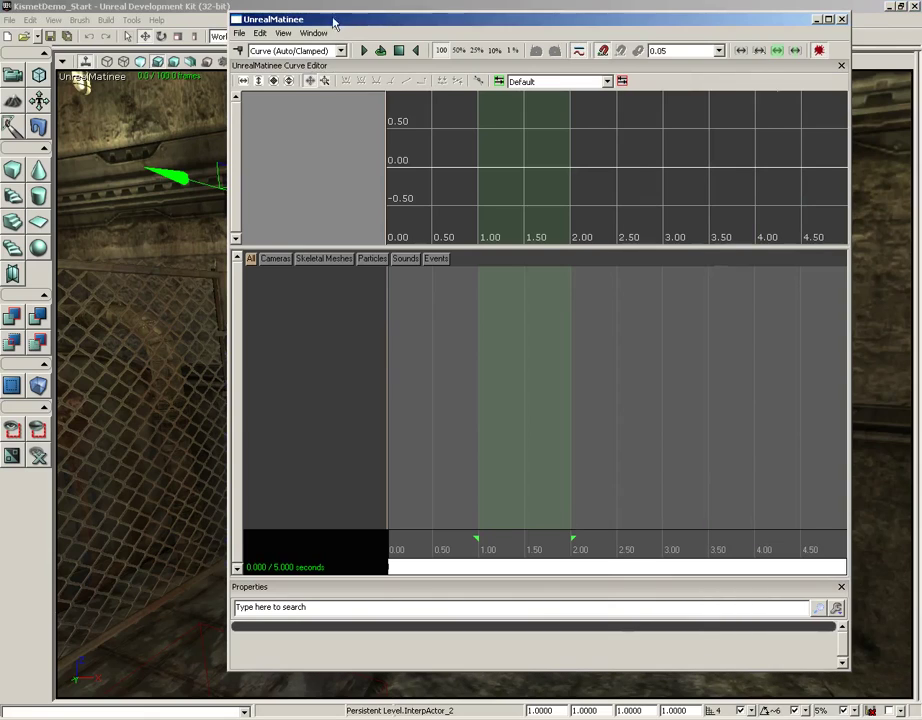
# - Add a new empty group named SlidingGate to the Matinee for the selected gate
pyautogui.rightClick(288, 289)
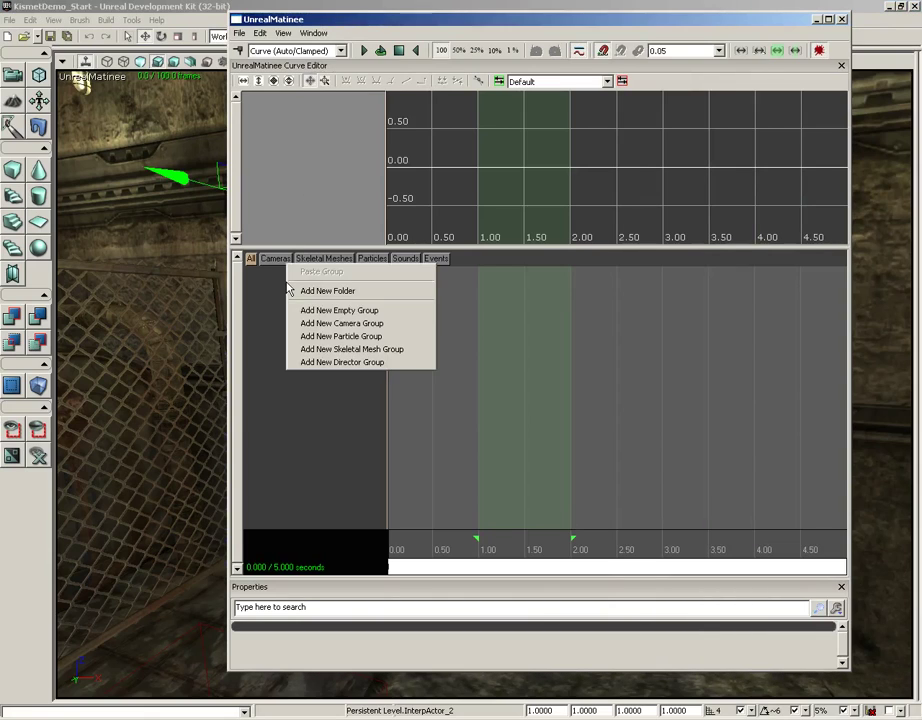
pyautogui.click(325, 314)
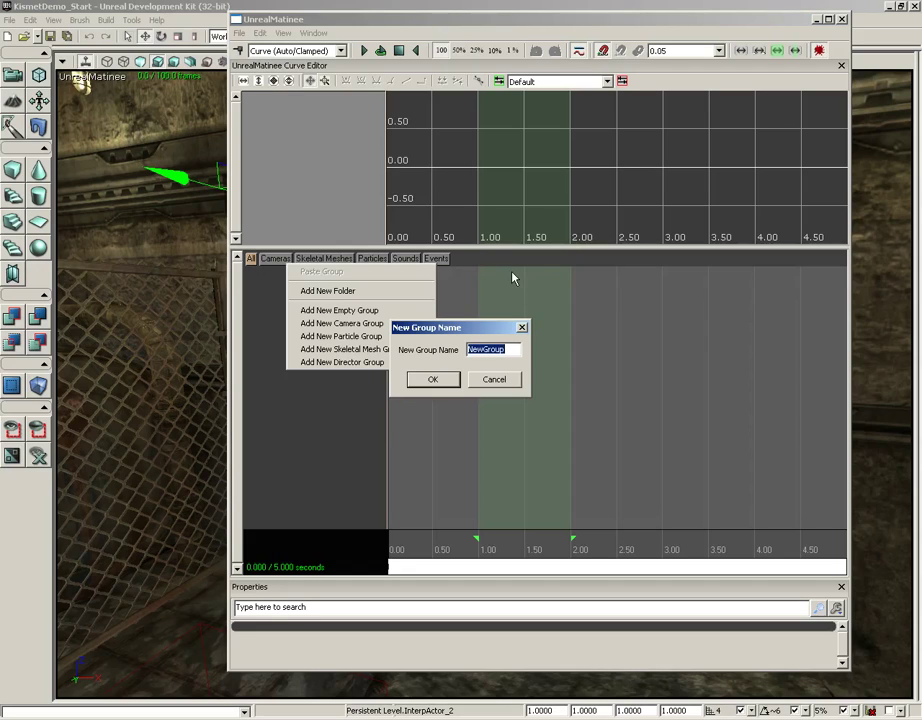
pyautogui.write('SlidingGate')
pyautogui.click(437, 379)
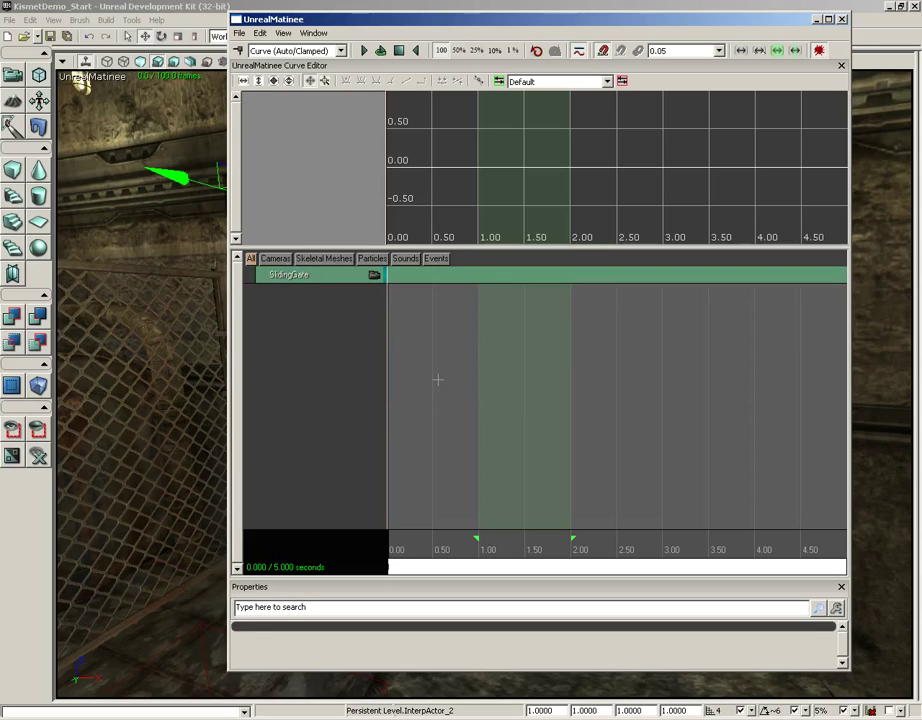
# - Add a movement track to the SlidingGate group, keeping the gate in view beside the Matinee editor
pyautogui.click(311, 284)
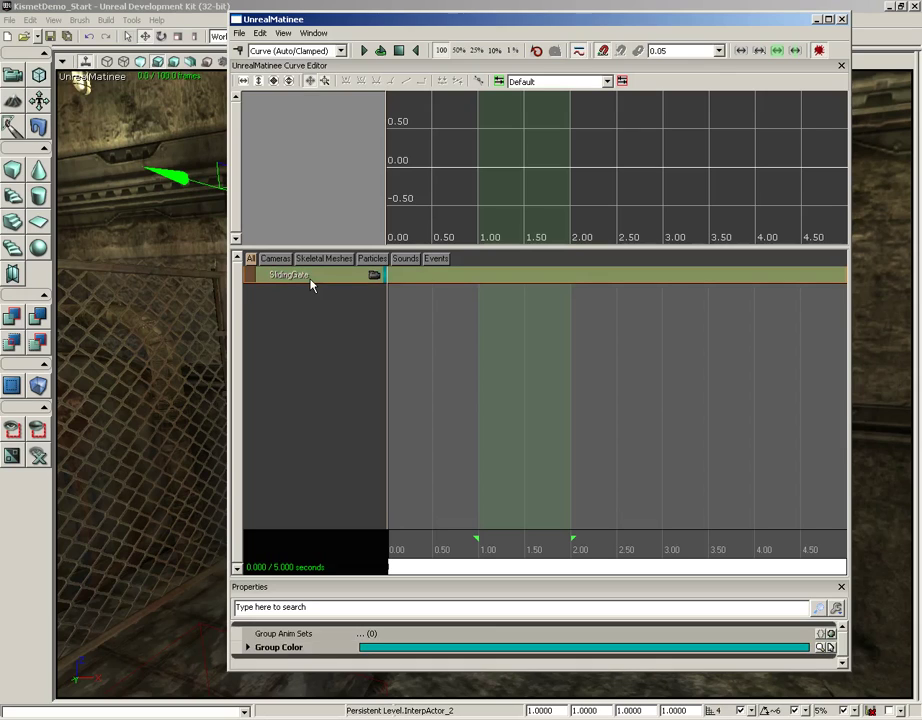
pyautogui.moveTo(339, 18); pyautogui.dragTo(547, 14)
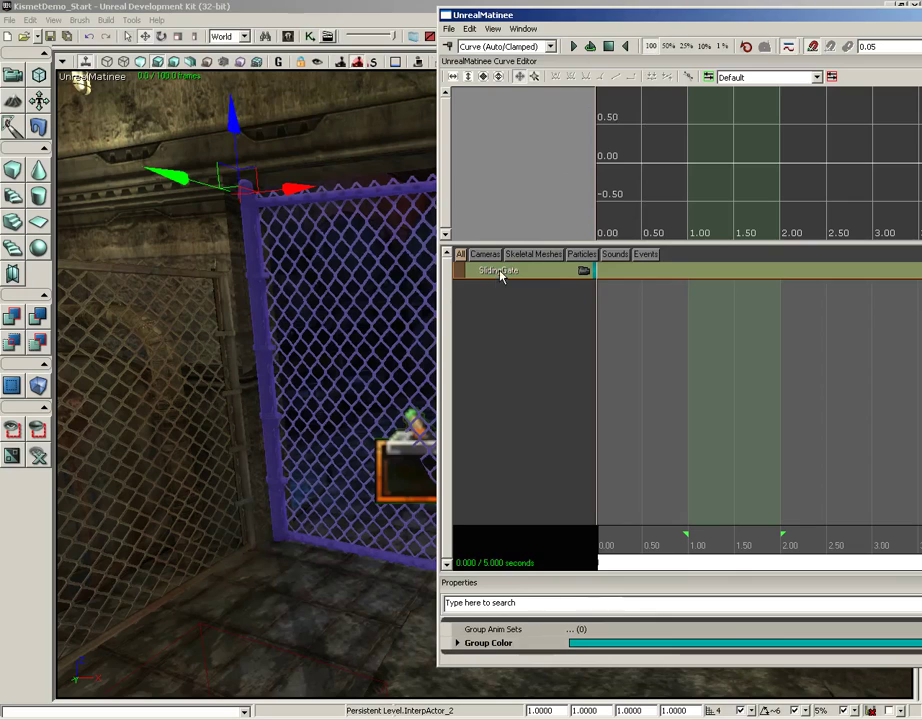
pyautogui.rightClick(501, 276)
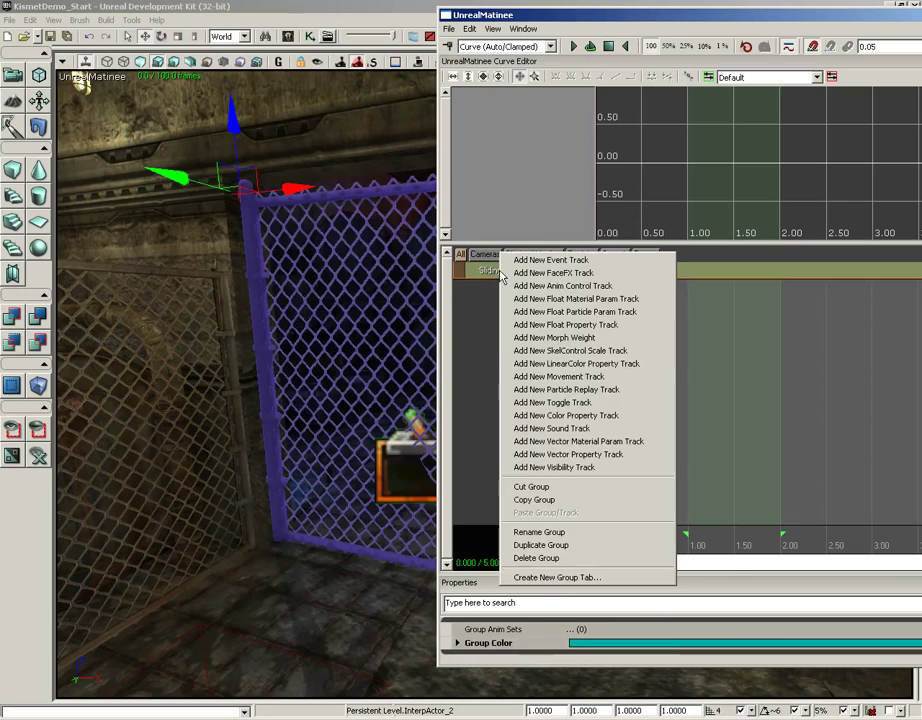
pyautogui.click(536, 377)
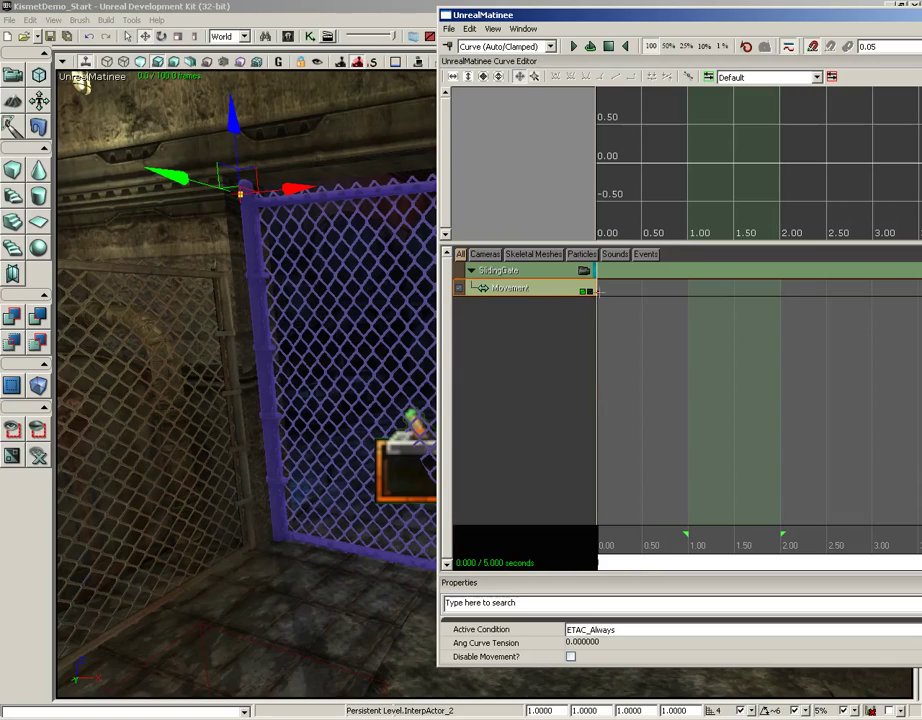
# - Add a movement key at 1.00 seconds and slide the gate along its X axis until the doorway is fully open
pyautogui.moveTo(205, 243); pyautogui.dragTo(290, 386)
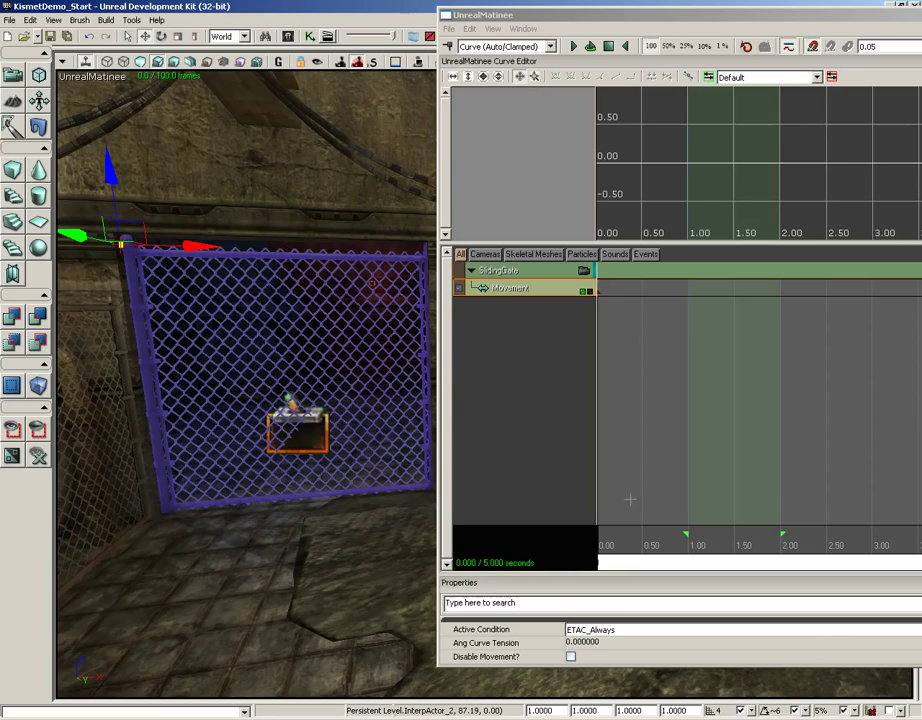
pyautogui.moveTo(611, 547); pyautogui.dragTo(688, 545)
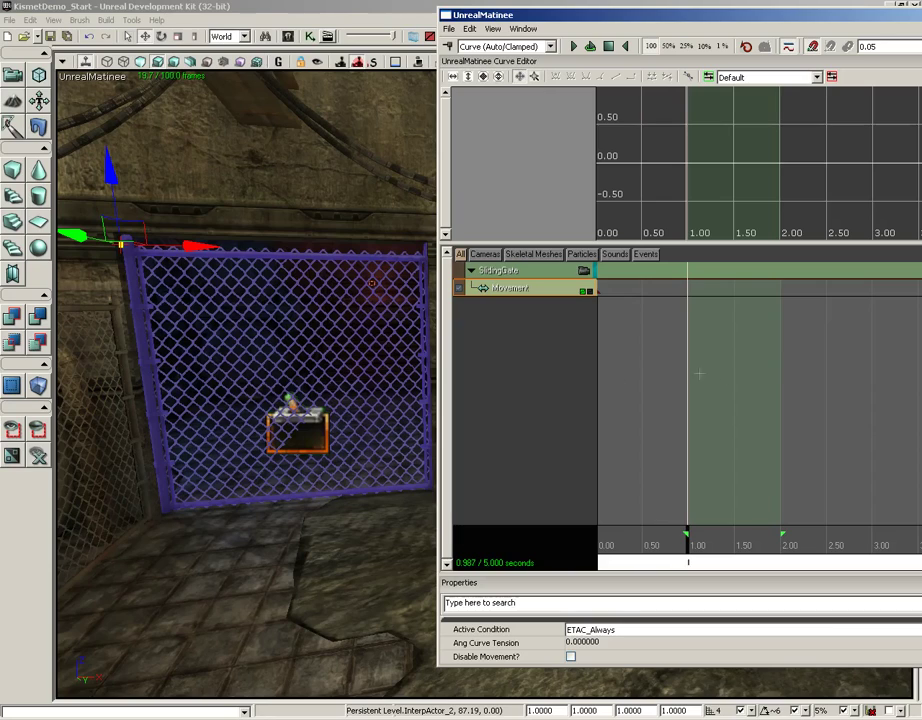
pyautogui.press('Return')
pyautogui.click(602, 322)
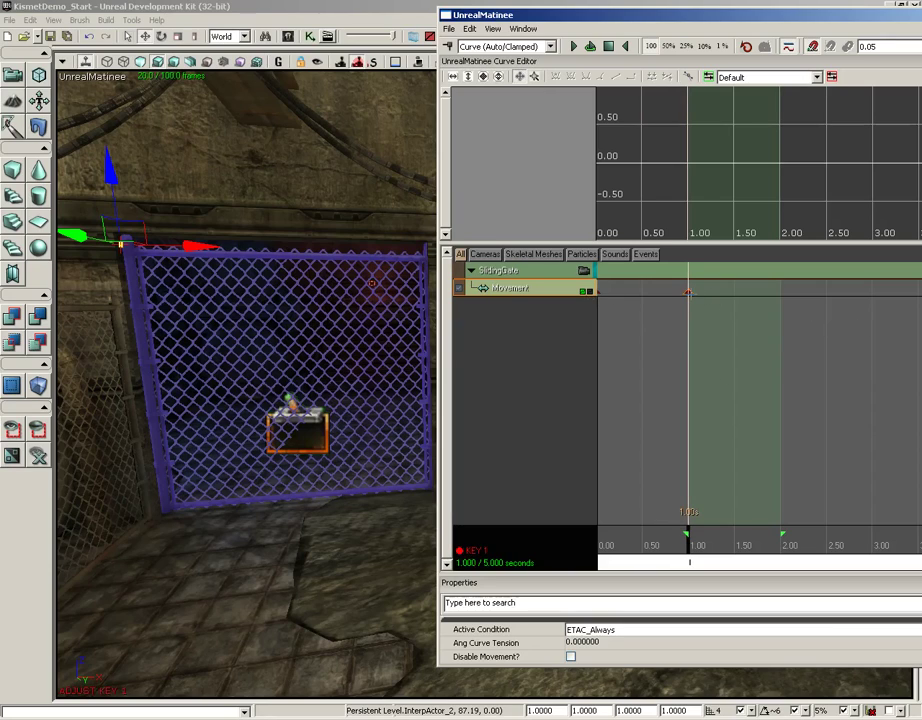
pyautogui.moveTo(124, 244); pyautogui.dragTo(408, 247)
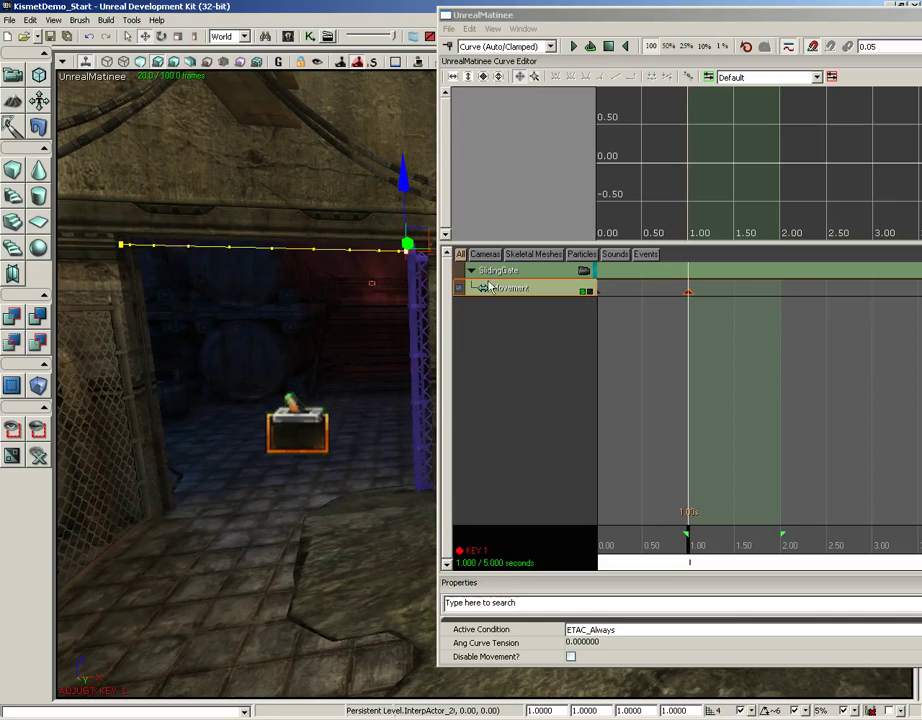
# - Shorten the Matinee sequence to end at its 1.00-second key and finish editing the Matinee
pyautogui.click(590, 47)
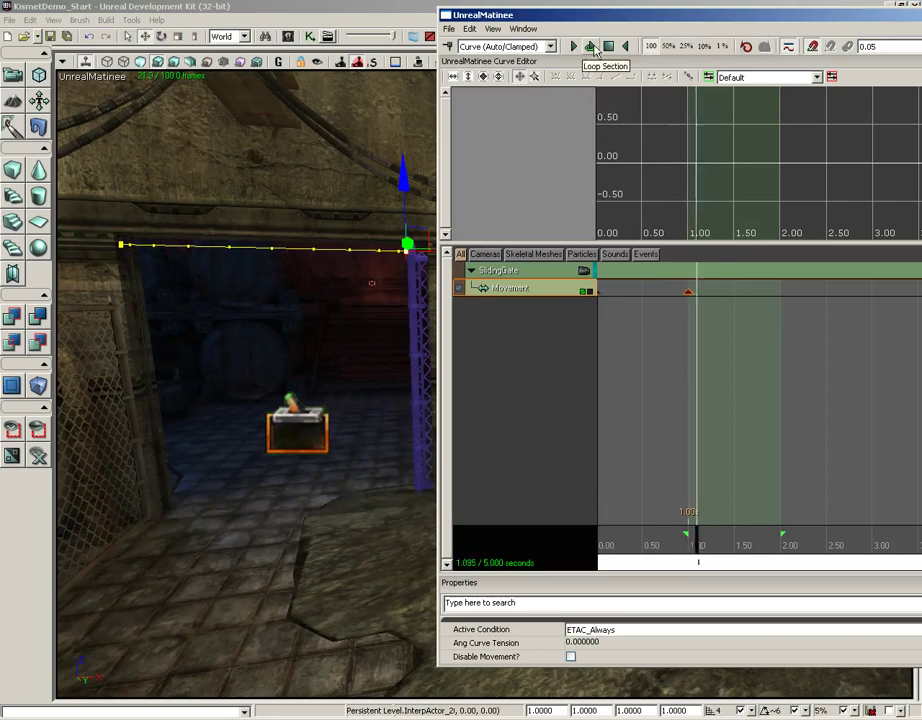
pyautogui.moveTo(654, 16); pyautogui.dragTo(421, 19)
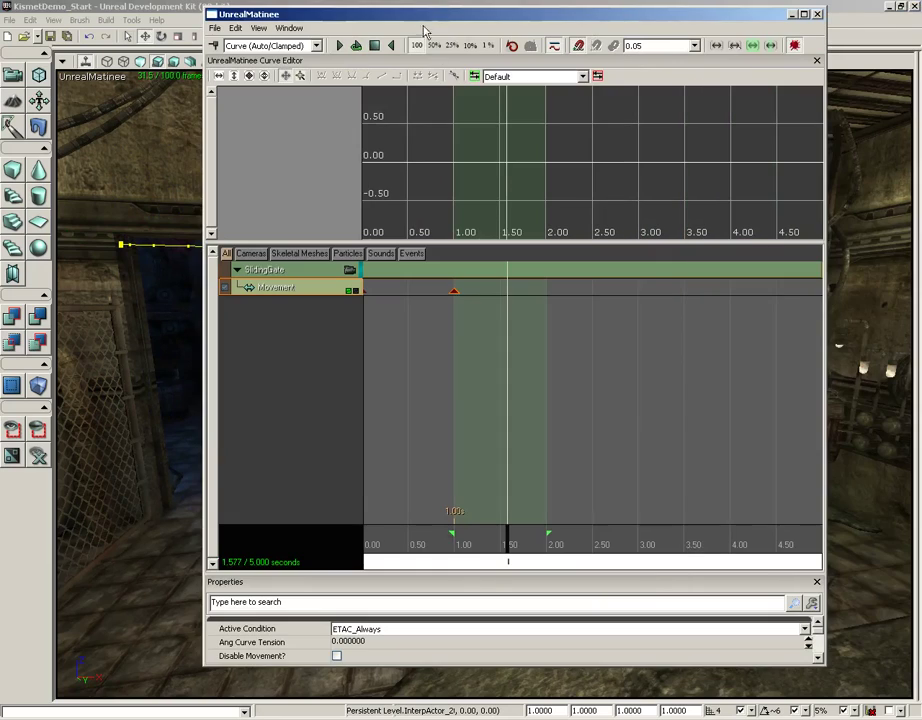
pyautogui.moveTo(825, 475); pyautogui.dragTo(905, 476)
pyautogui.moveTo(807, 498); pyautogui.dragTo(773, 497)
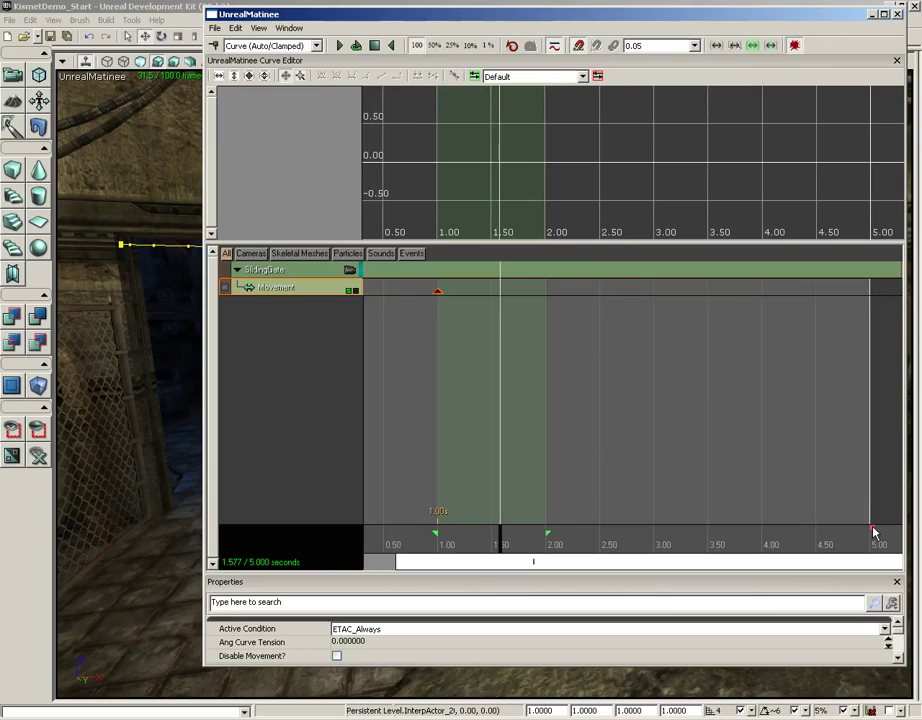
pyautogui.moveTo(873, 532); pyautogui.dragTo(437, 535)
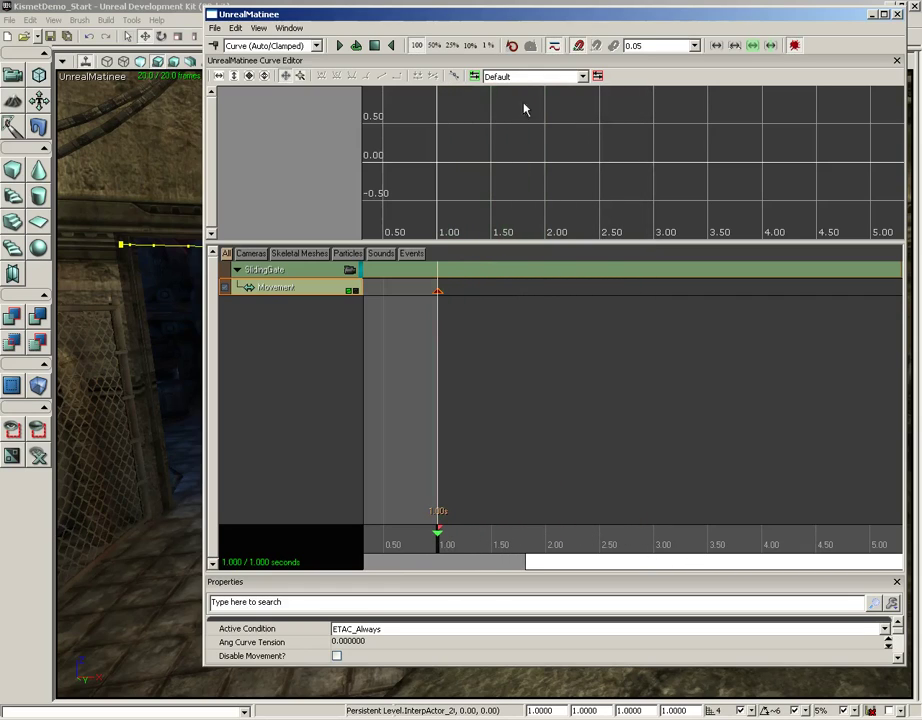
pyautogui.moveTo(502, 385); pyautogui.dragTo(711, 386)
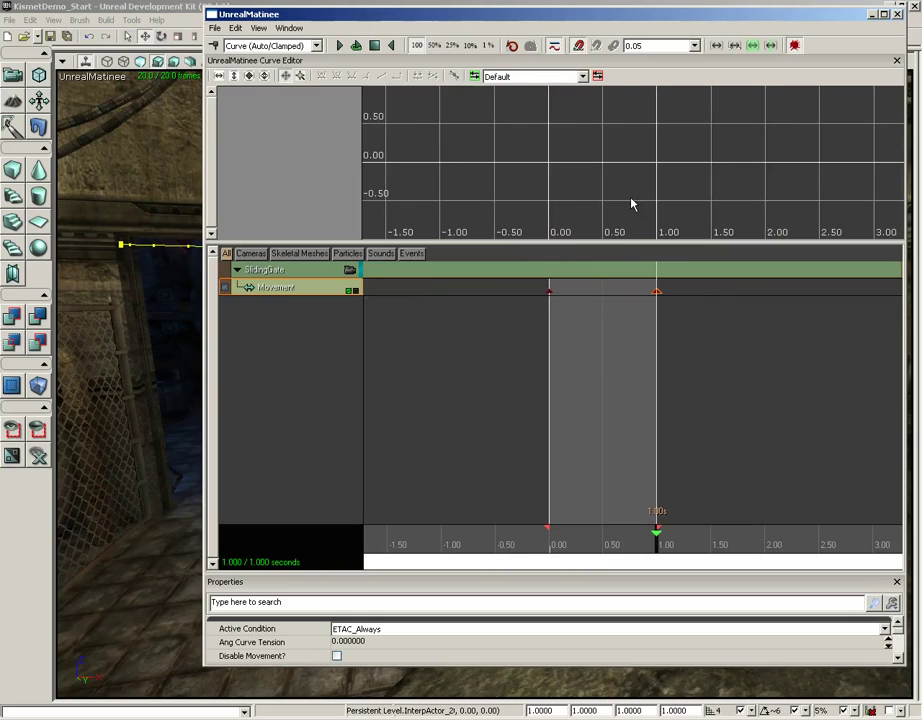
pyautogui.click(901, 14)
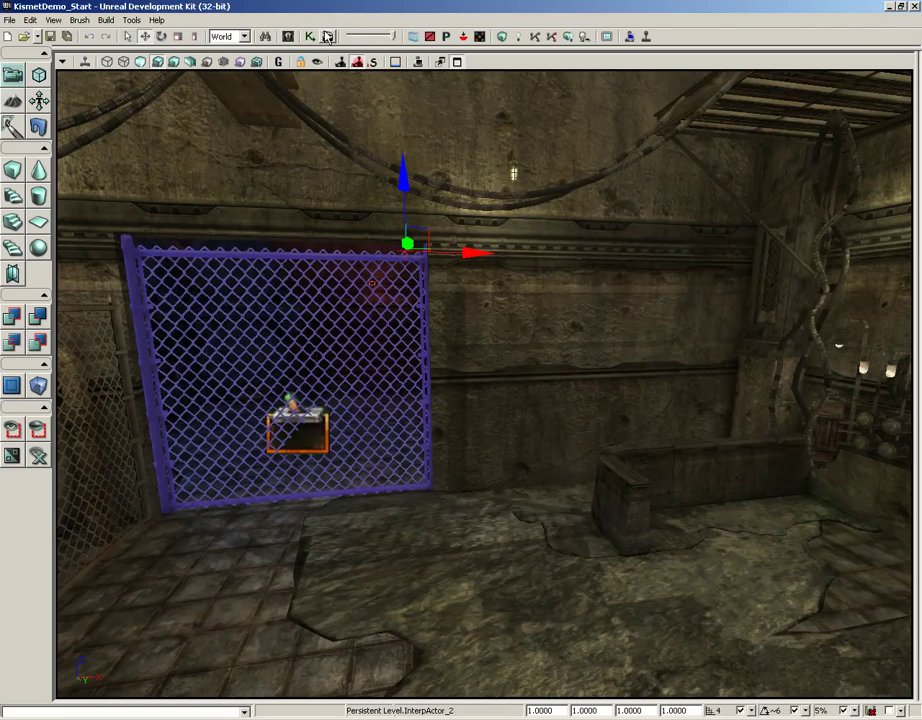
# - In Kismet, move the gate's object variable below the Matinee node and connect the Touch event's UnTouched output to Matinee's Reverse input
pyautogui.click(309, 36)
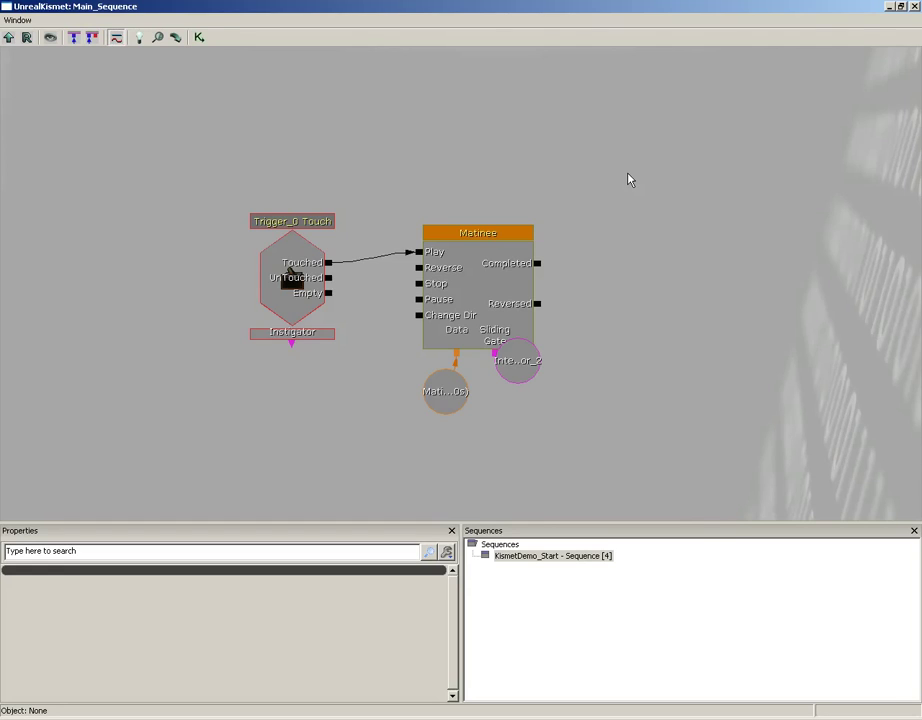
pyautogui.moveTo(519, 366); pyautogui.dragTo(525, 405)
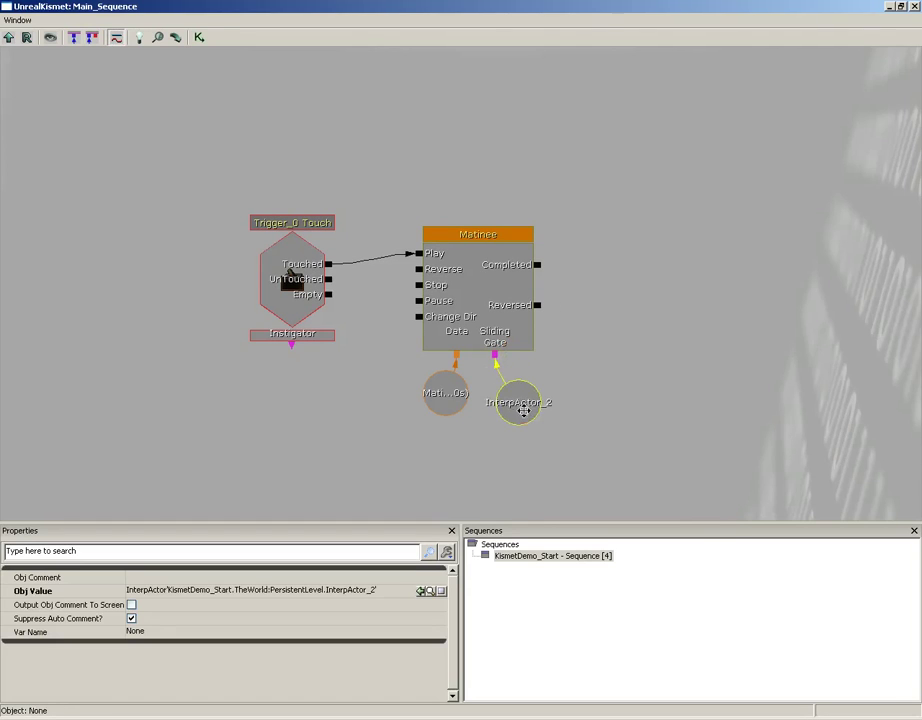
pyautogui.click(298, 271)
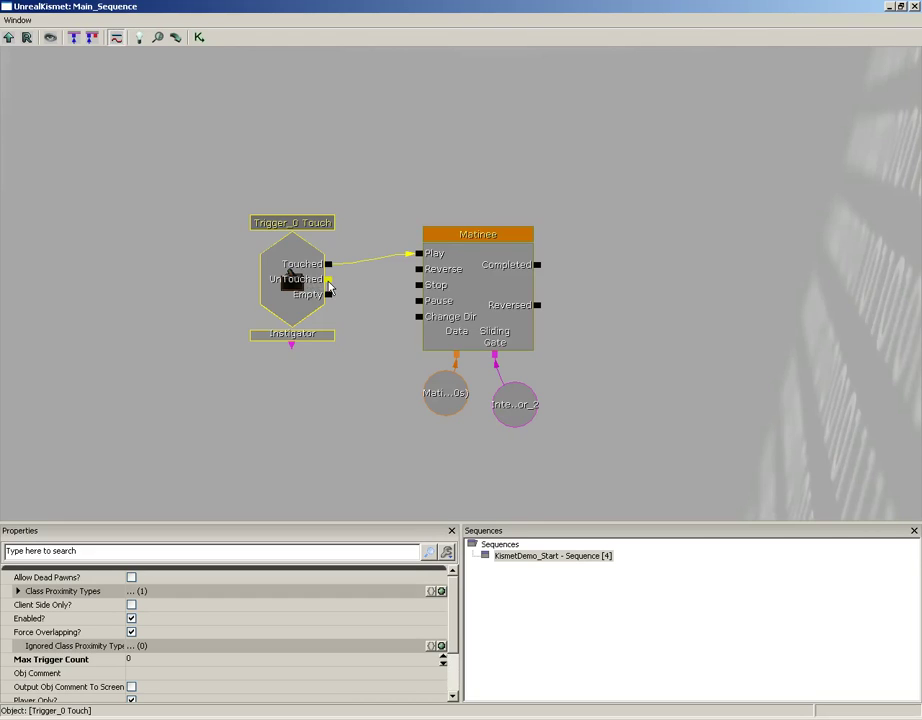
pyautogui.moveTo(329, 281); pyautogui.dragTo(368, 194)
pyautogui.moveTo(404, 290); pyautogui.dragTo(419, 270)
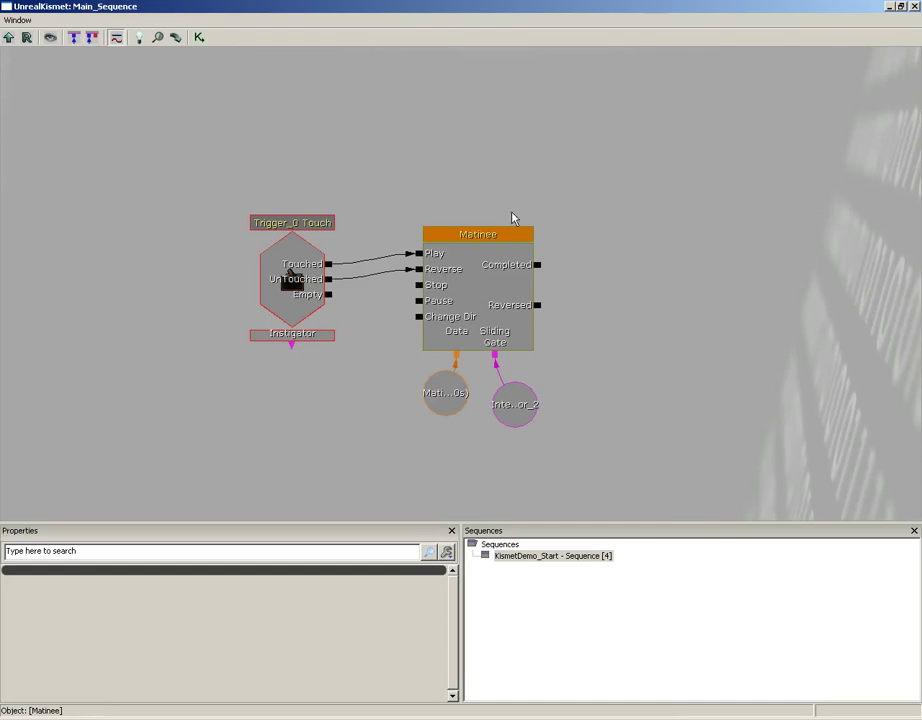
pyautogui.click(913, 6)
# - Play the level from the floor in front of the gate, walk through the doorway to test the gate, and end the game
pyautogui.rightClick(222, 632)
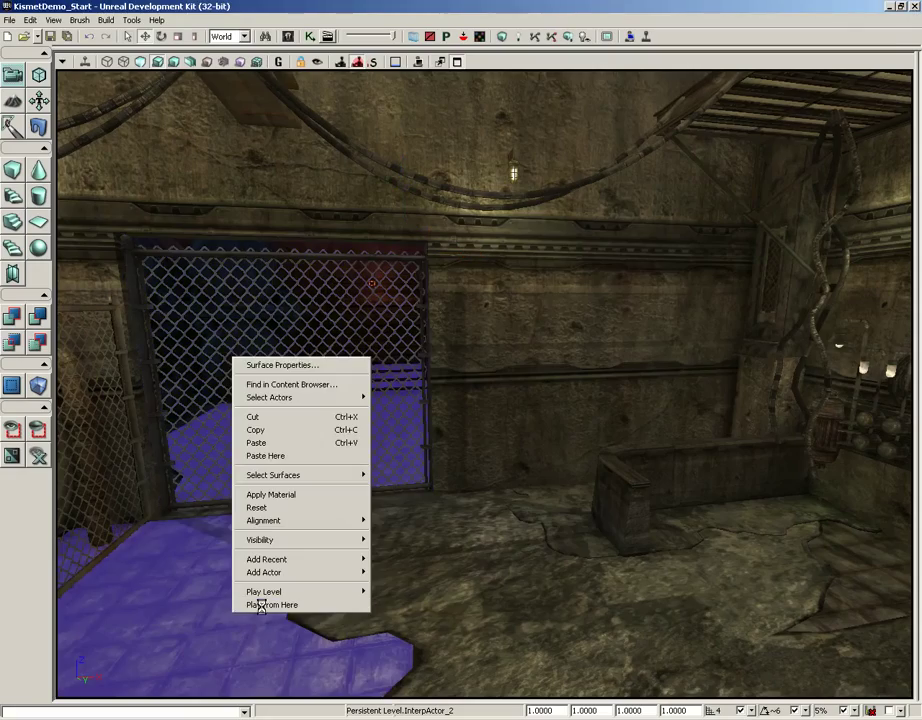
pyautogui.click(250, 661)
pyautogui.press('w')
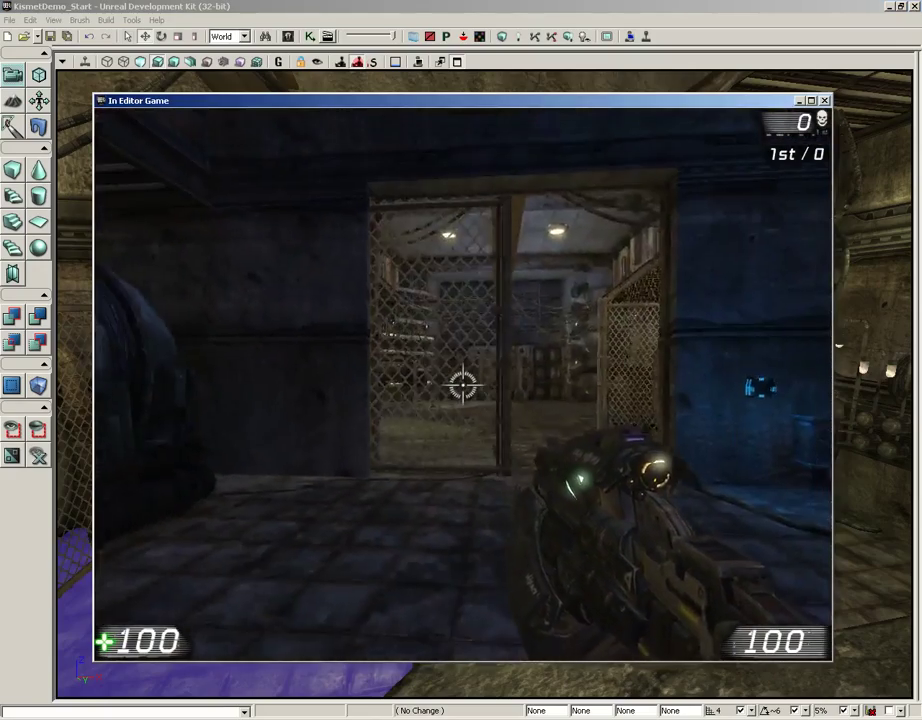
pyautogui.press('w')
pyautogui.press('w')
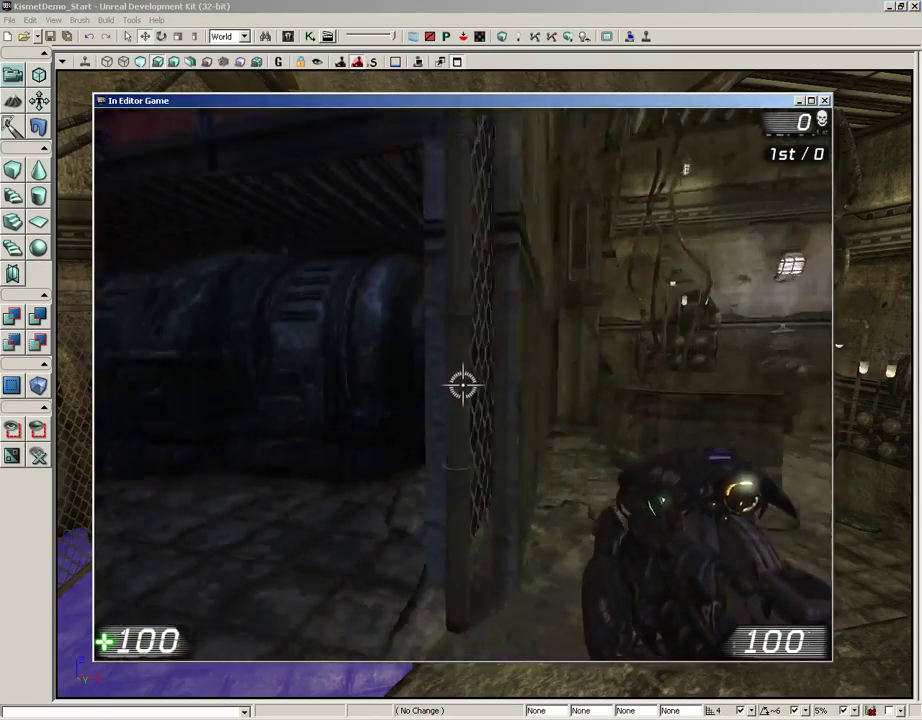
pyautogui.press('w')
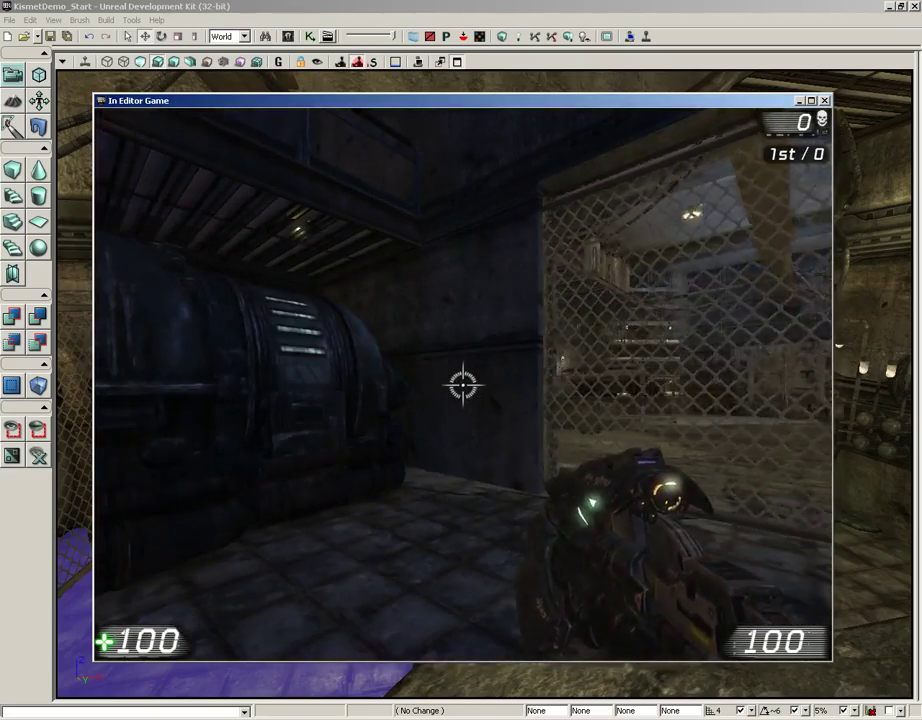
pyautogui.press('Escape')
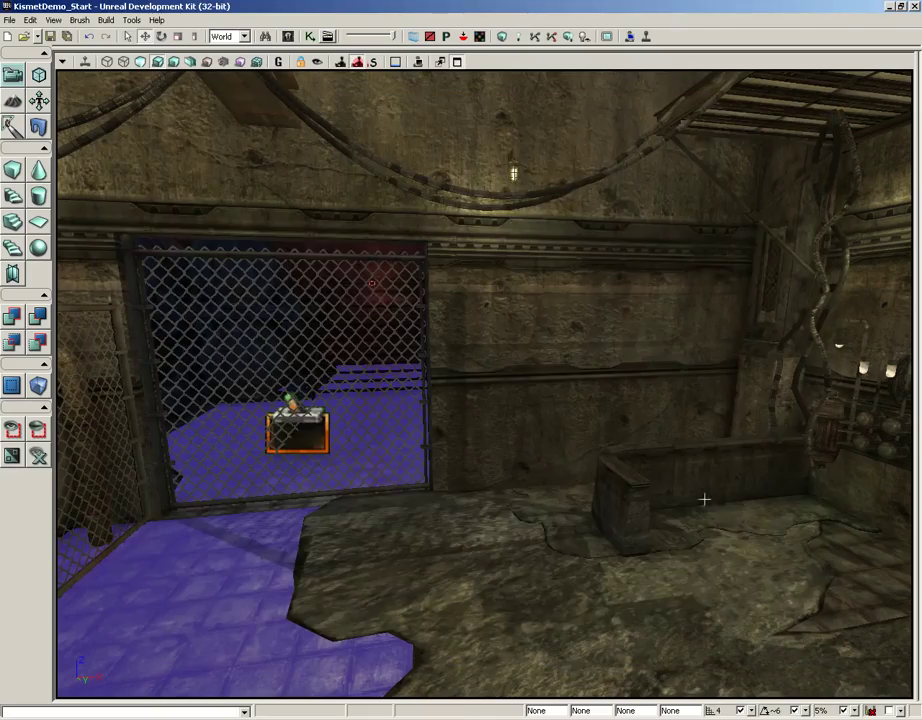
# - Examine the open, opened, close, closed and ambient sound settings in the chain-link gate's InterpActor properties
pyautogui.click(302, 257)
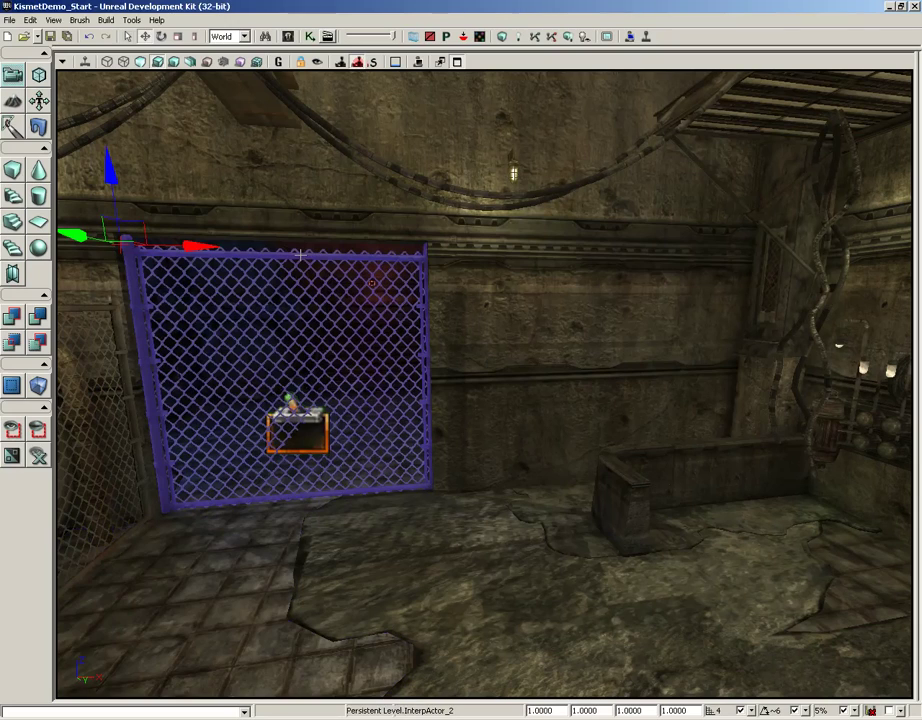
pyautogui.press('F4')
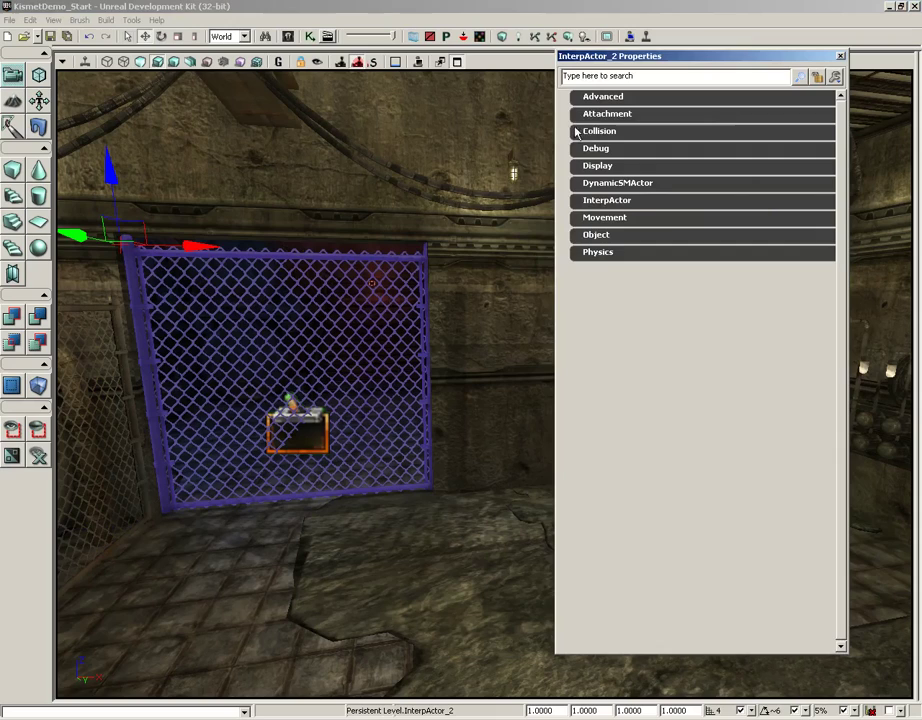
pyautogui.click(605, 203)
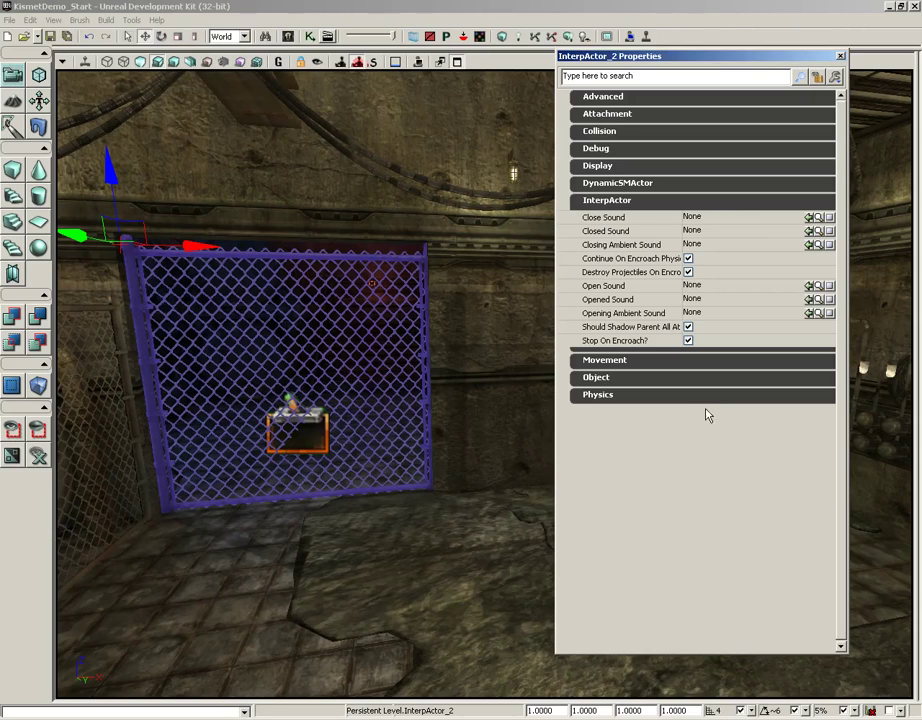
pyautogui.click(690, 286)
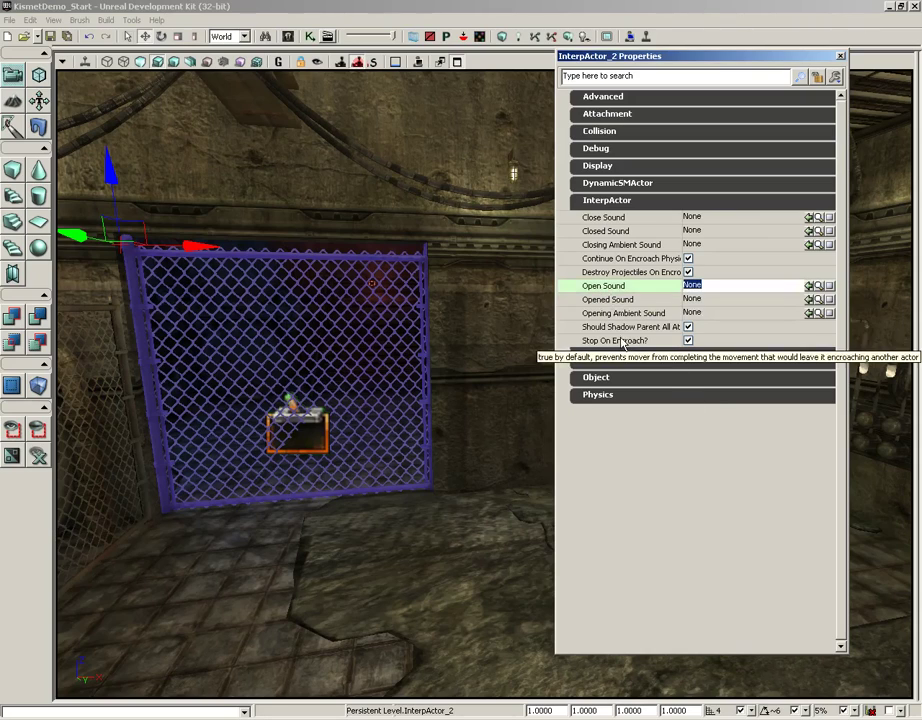
pyautogui.click(615, 299)
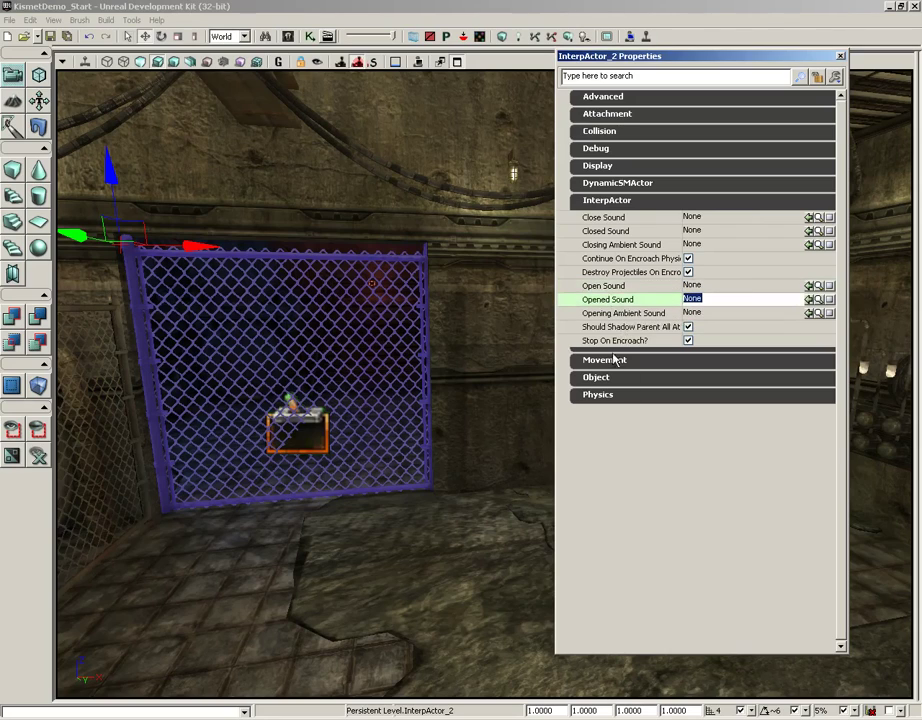
pyautogui.click(593, 315)
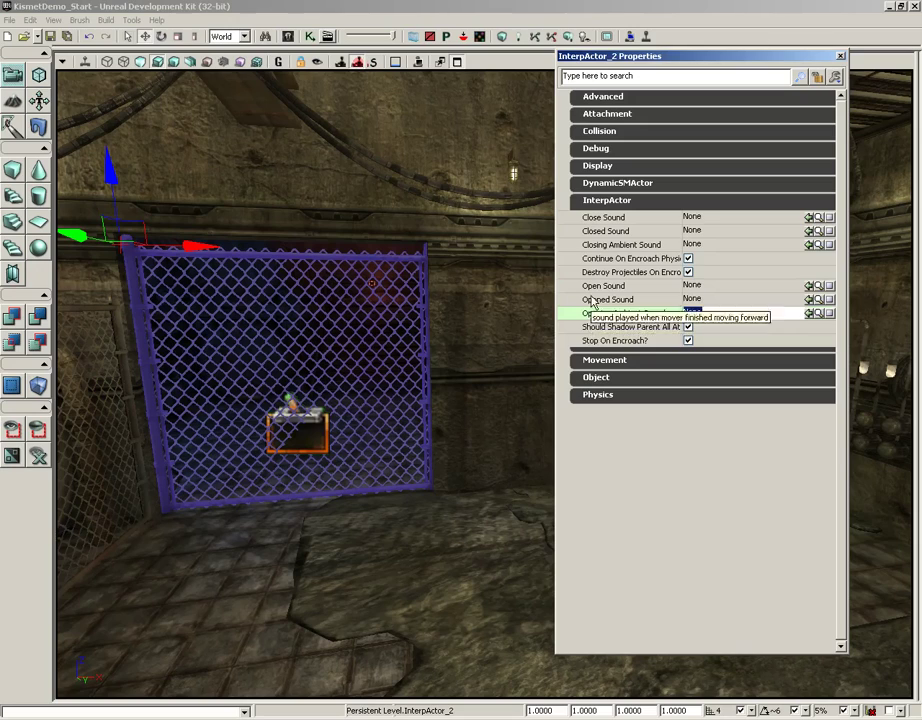
pyautogui.click(593, 217)
pyautogui.click(598, 231)
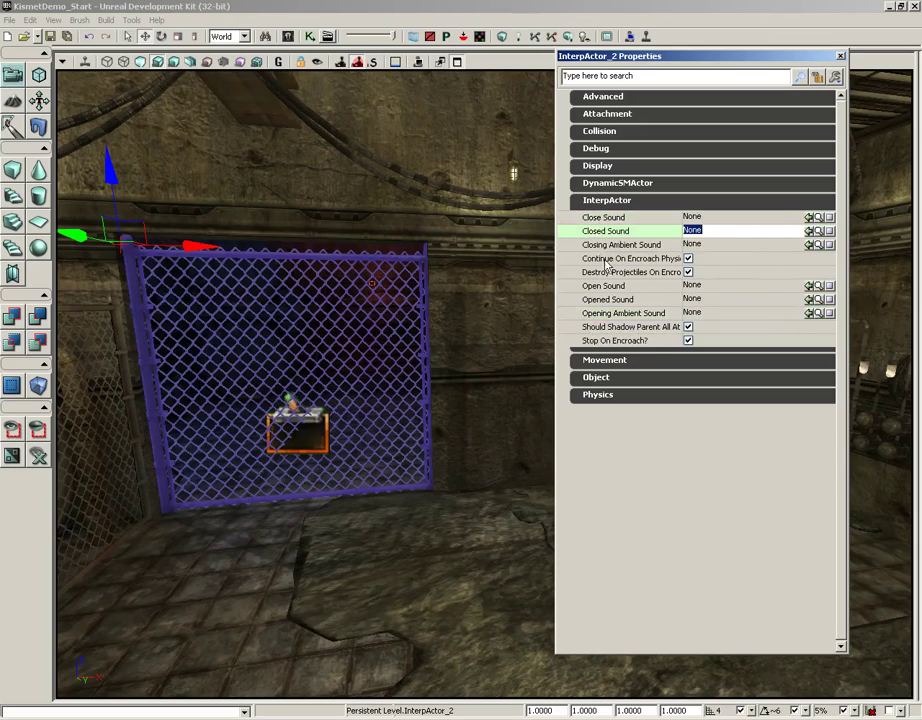
pyautogui.click(609, 246)
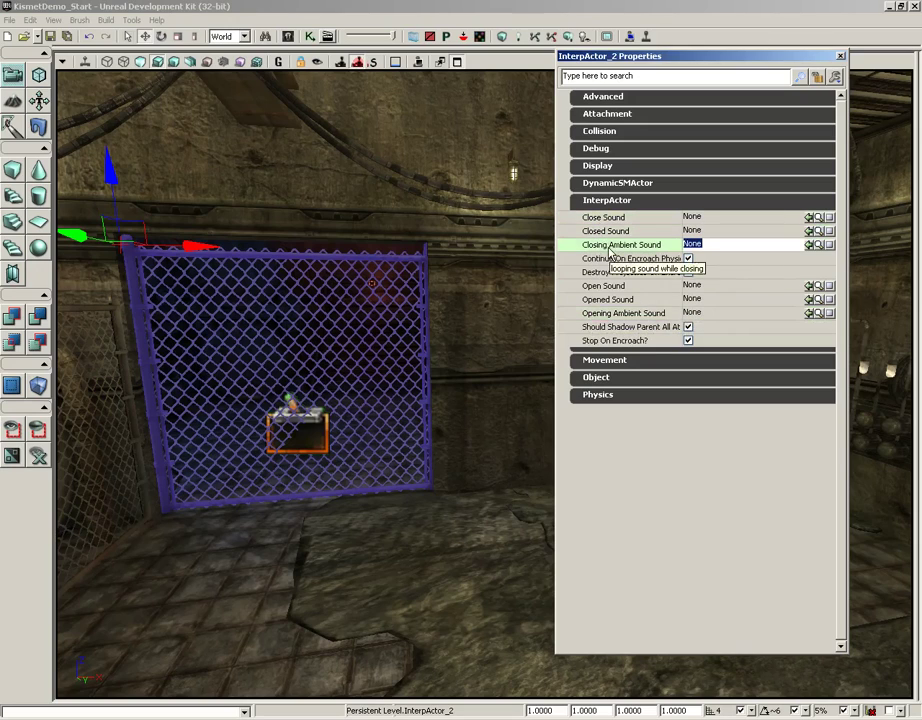
pyautogui.click(842, 57)
# - Look at the gate from inside the dark room and review its trigger and Matinee connections in Kismet
pyautogui.moveTo(560, 400); pyautogui.dragTo(520, 422)
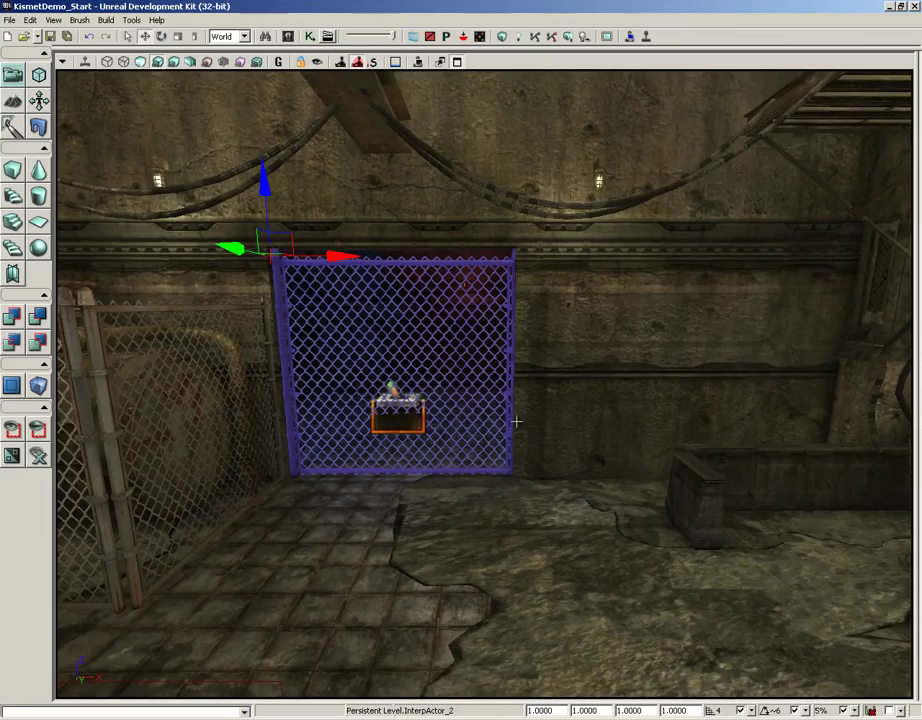
pyautogui.moveTo(527, 455)
pyautogui.mouseDown()
pyautogui.moveTo(498, 270)
pyautogui.moveTo(284, 123)
pyautogui.moveTo(68, 216)
pyautogui.moveTo(131, 164)
pyautogui.moveTo(527, 452)
pyautogui.mouseUp()
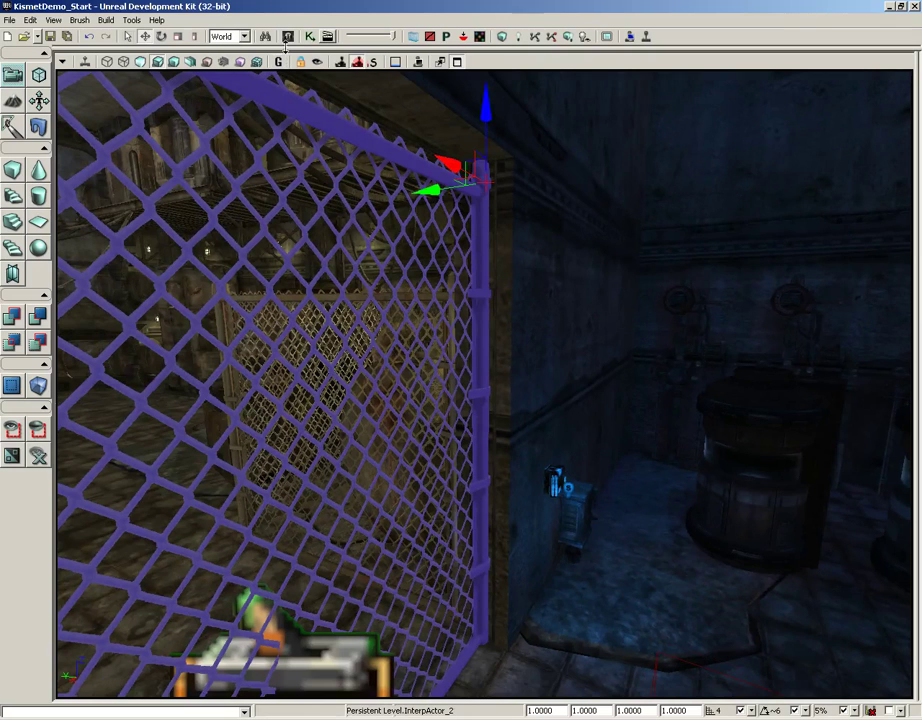
pyautogui.scroll(-3, 355, 80)
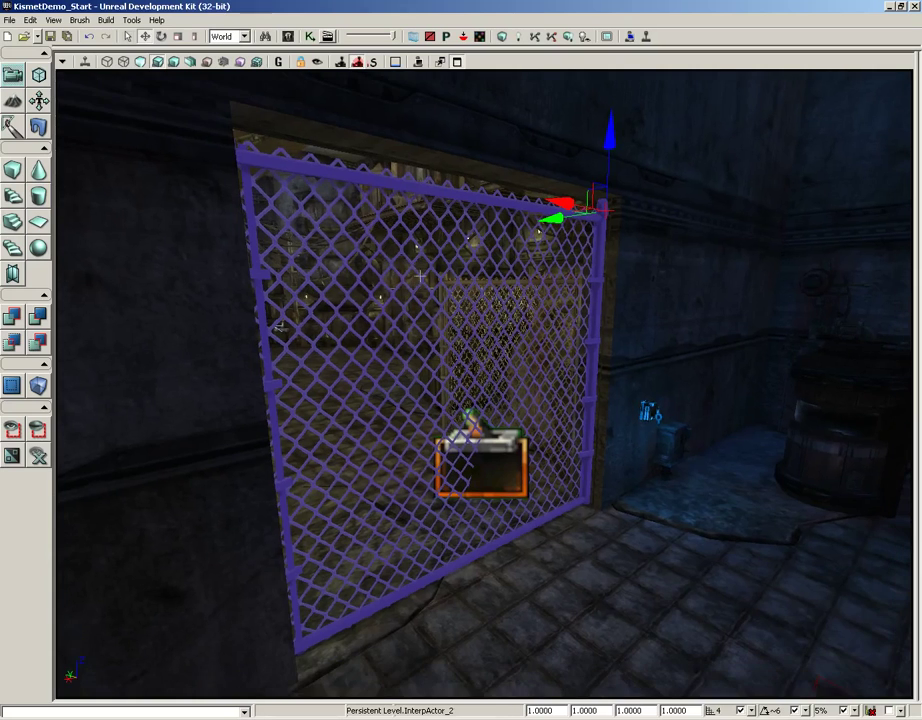
pyautogui.click(310, 36)
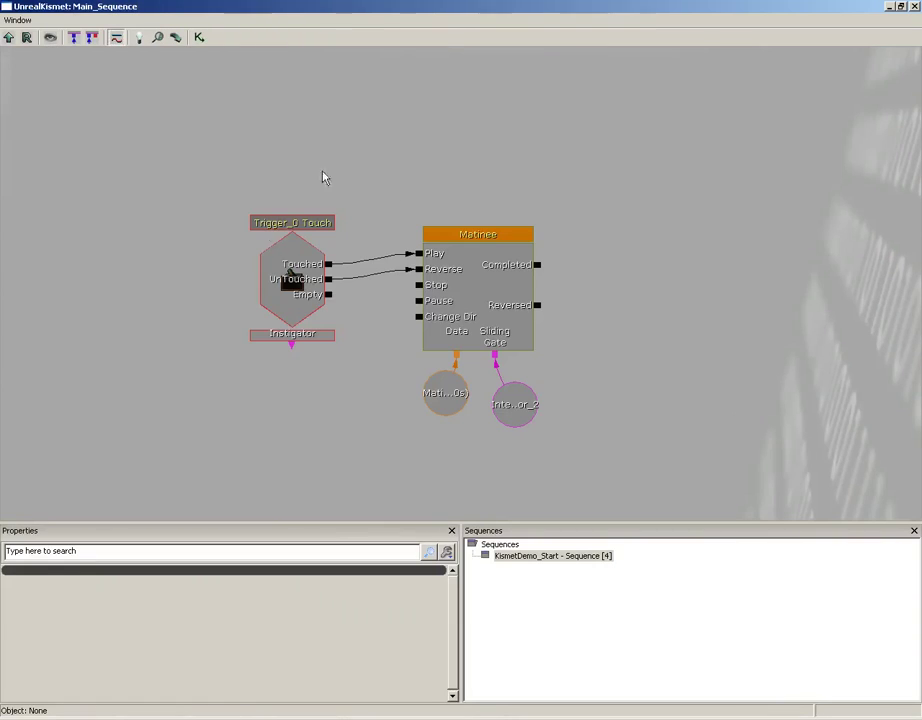
pyautogui.click(912, 6)
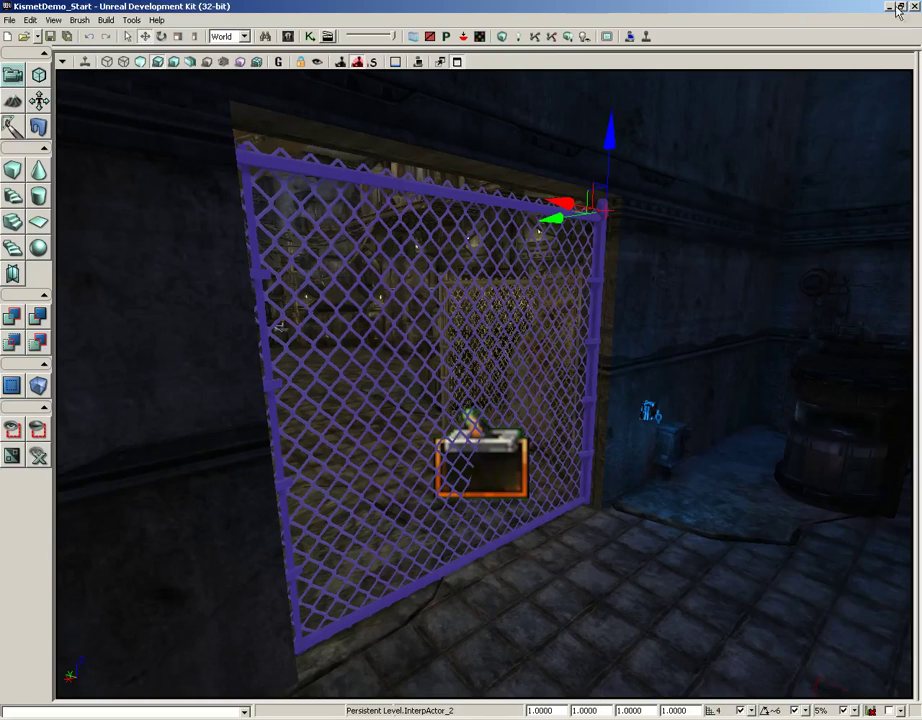